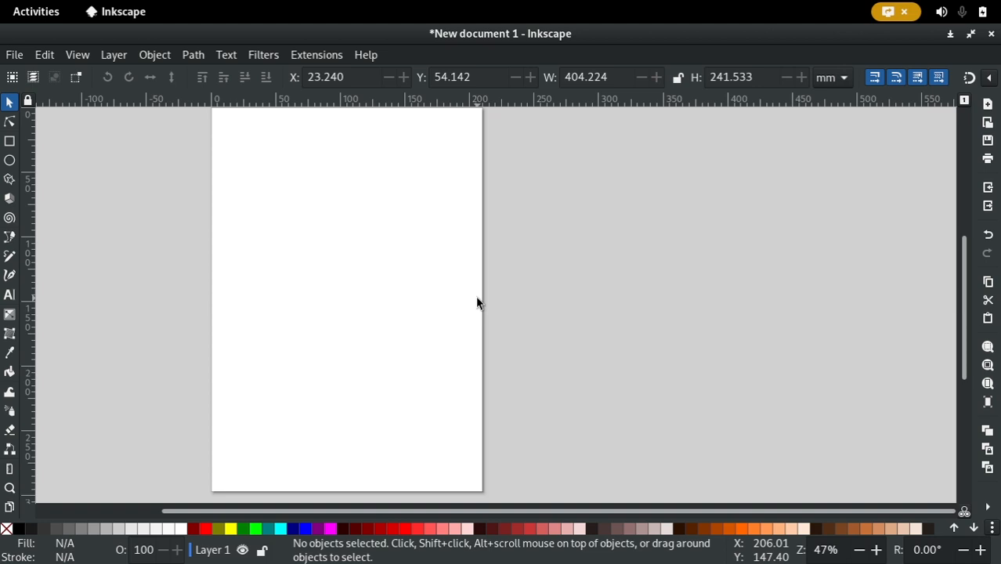
# Draw three freehand ellipses with radii about 58 × 60 mm on the page, 73 × 66 mm right of it, and 10 × 17 mm left of it.
pyautogui.click(10, 161)
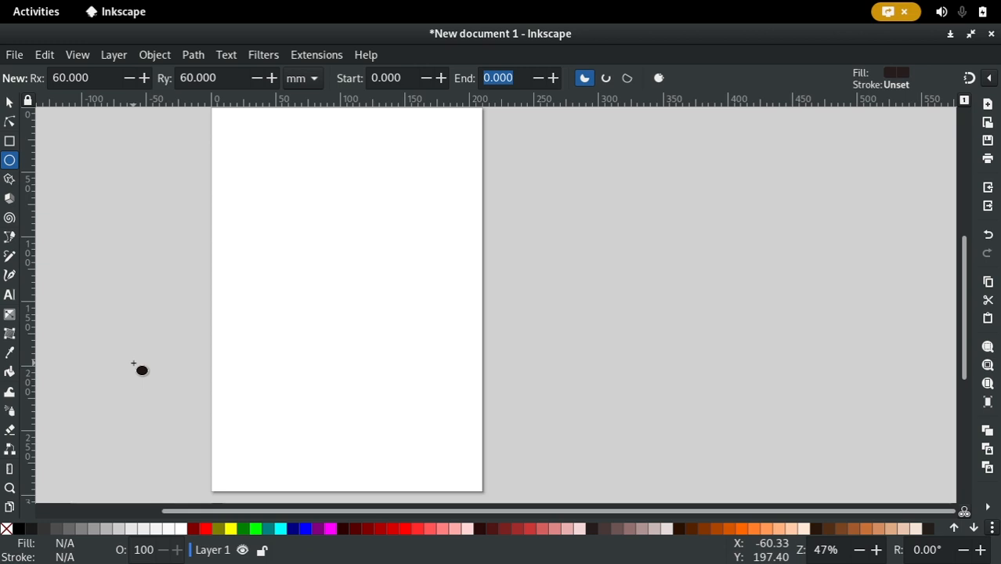
pyautogui.click(9, 162)
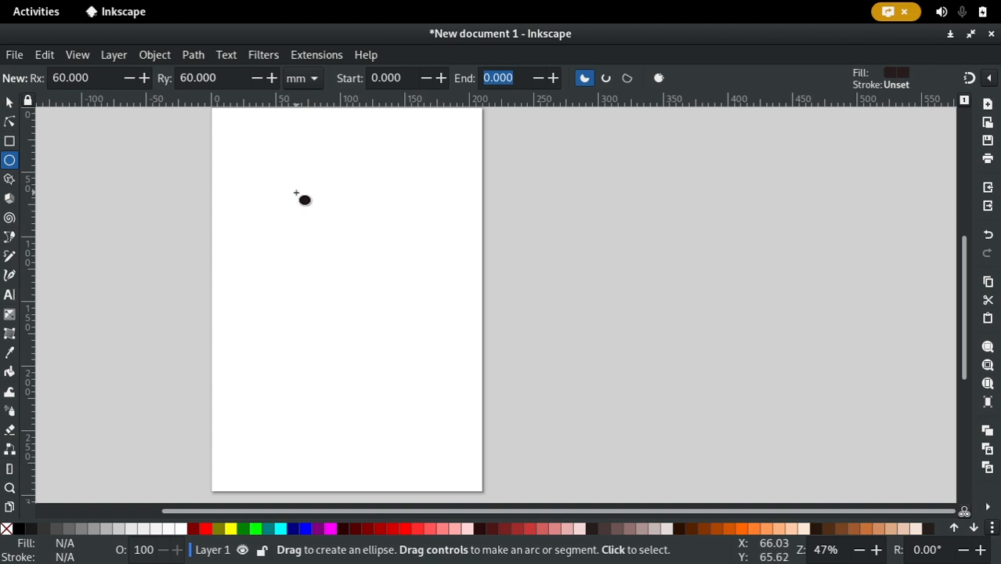
pyautogui.moveTo(296, 192); pyautogui.dragTo(448, 348)
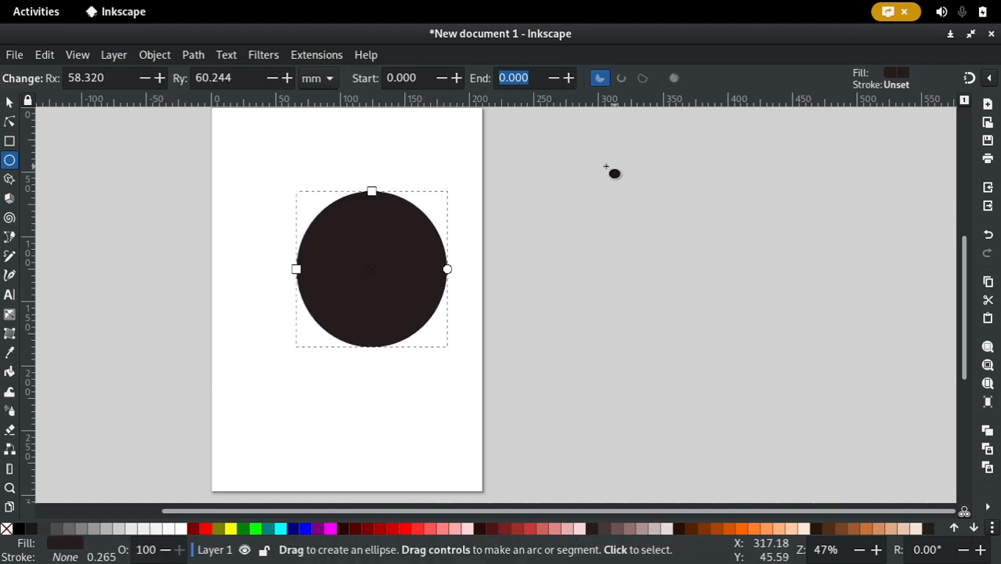
pyautogui.moveTo(530, 172); pyautogui.dragTo(718, 342)
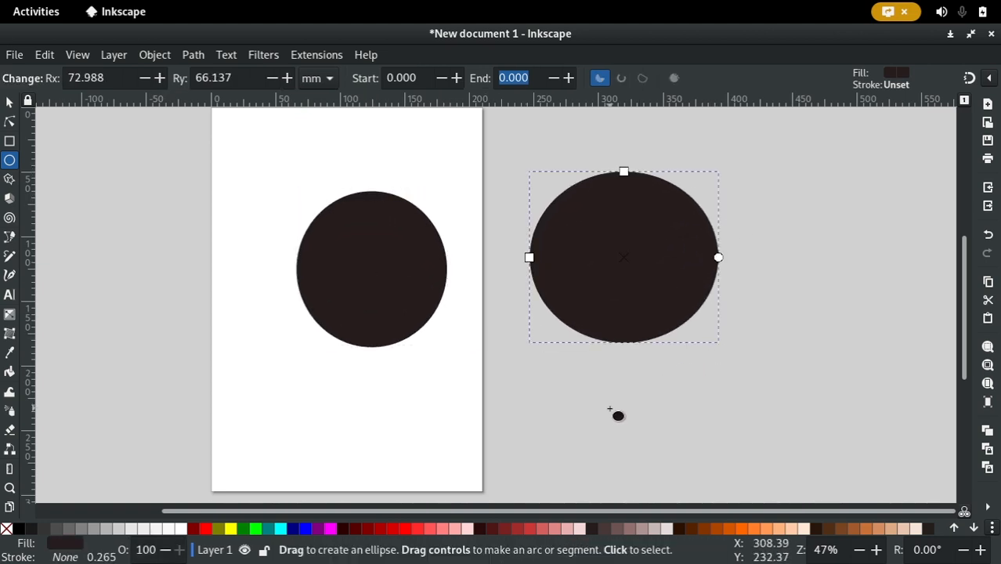
pyautogui.moveTo(119, 207); pyautogui.dragTo(144, 249)
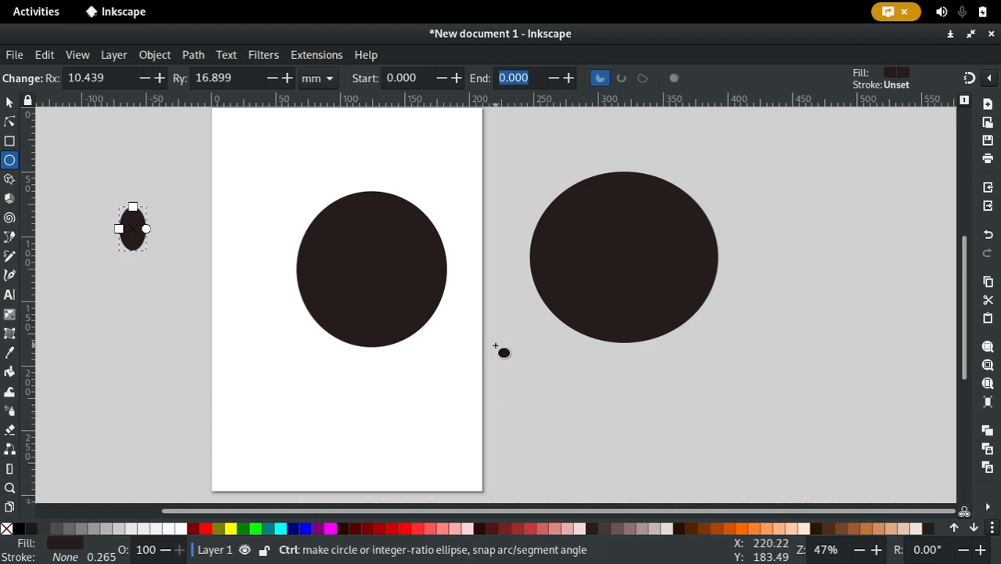
# Draw a perfect circle of radius about 49 mm below the large ellipse, and one of about 44 mm from its center at the page's left edge.
pyautogui.moveTo(486, 352); pyautogui.dragTo(632, 463)
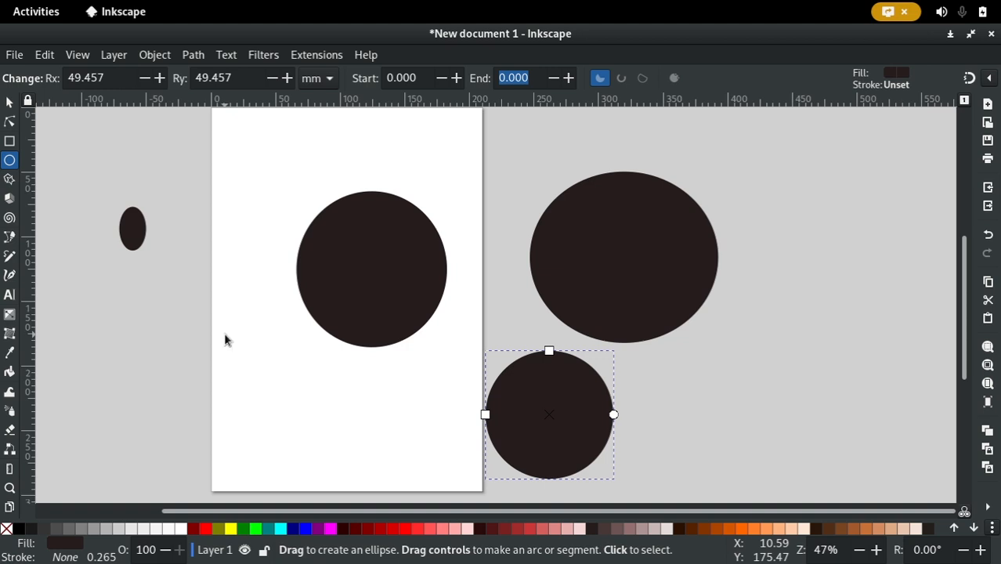
pyautogui.moveTo(226, 335); pyautogui.dragTo(348, 468)
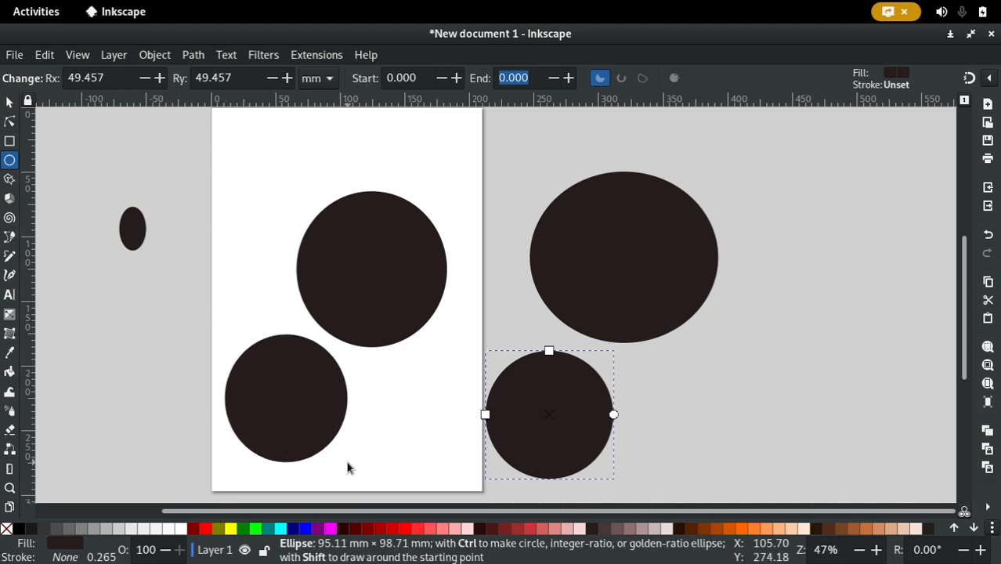
pyautogui.moveTo(348, 467); pyautogui.dragTo(287, 395)
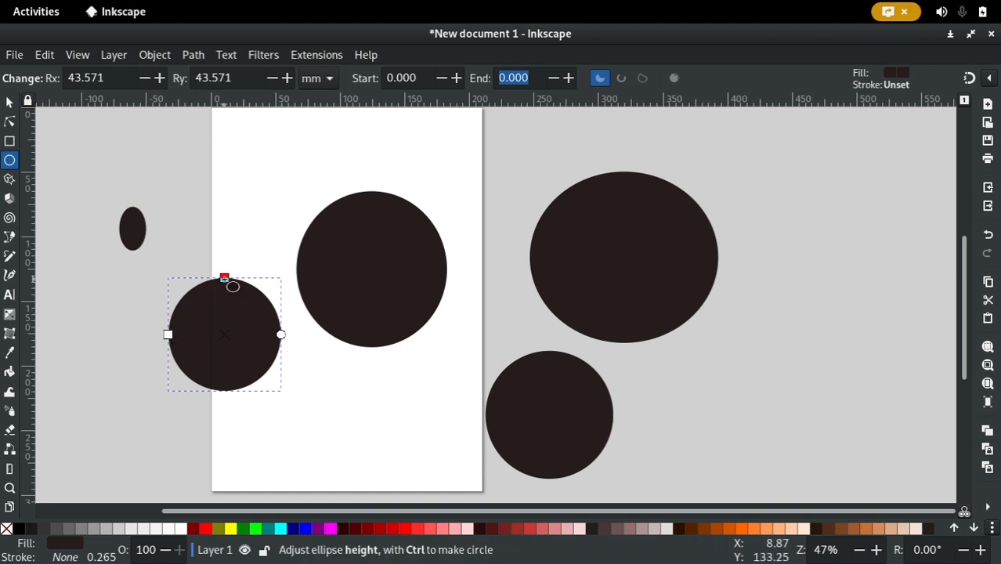
# Stretch the circle on the page's left edge by its resize handles to radii of about 53 mm horizontally and 62 mm vertically.
pyautogui.moveTo(225, 279)
pyautogui.mouseDown()
pyautogui.moveTo(228, 329)
pyautogui.moveTo(229, 266)
pyautogui.mouseUp()
pyautogui.moveTo(168, 336)
pyautogui.mouseDown()
pyautogui.moveTo(148, 335)
pyautogui.moveTo(161, 335)
pyautogui.mouseUp()
pyautogui.moveTo(225, 265)
pyautogui.mouseDown()
pyautogui.moveTo(223, 239)
pyautogui.moveTo(223, 279)
pyautogui.moveTo(223, 259)
pyautogui.moveTo(226, 270)
pyautogui.mouseUp()
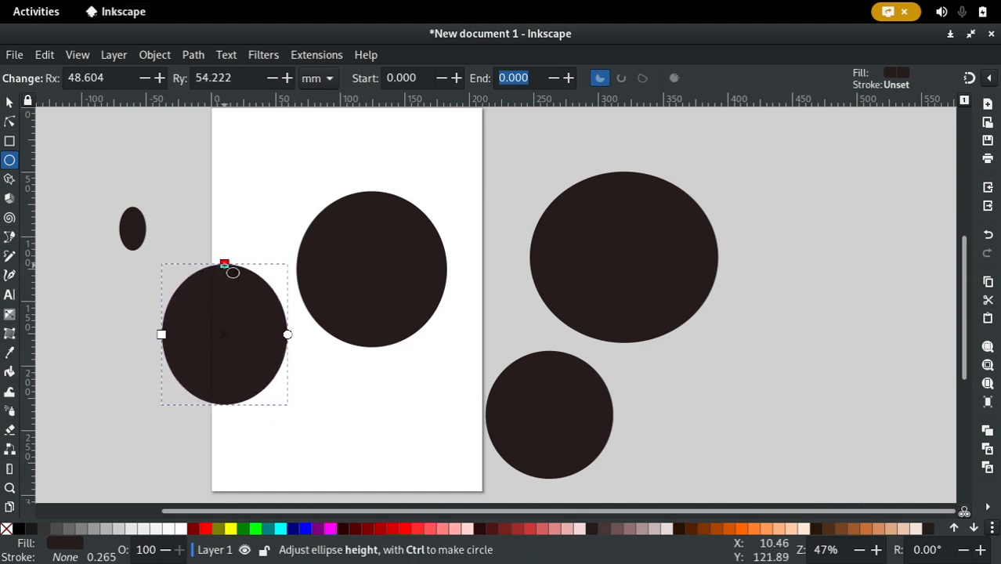
pyautogui.moveTo(113, 83); pyautogui.dragTo(51, 72)
pyautogui.moveTo(246, 79); pyautogui.dragTo(181, 72)
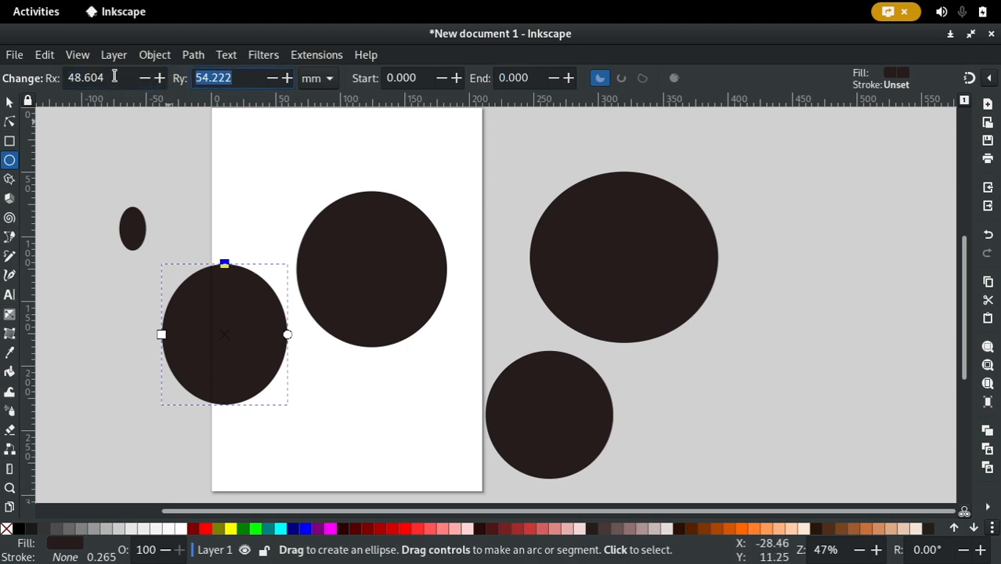
pyautogui.moveTo(114, 74); pyautogui.dragTo(60, 78)
pyautogui.moveTo(248, 75); pyautogui.dragTo(194, 76)
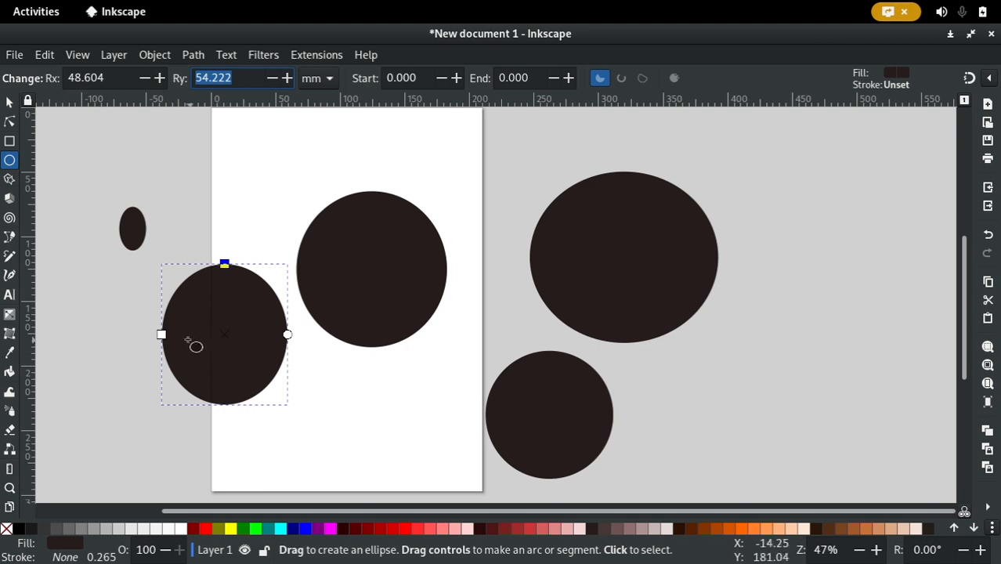
pyautogui.moveTo(159, 335)
pyautogui.mouseDown()
pyautogui.moveTo(137, 341)
pyautogui.moveTo(170, 342)
pyautogui.moveTo(155, 344)
pyautogui.mouseUp()
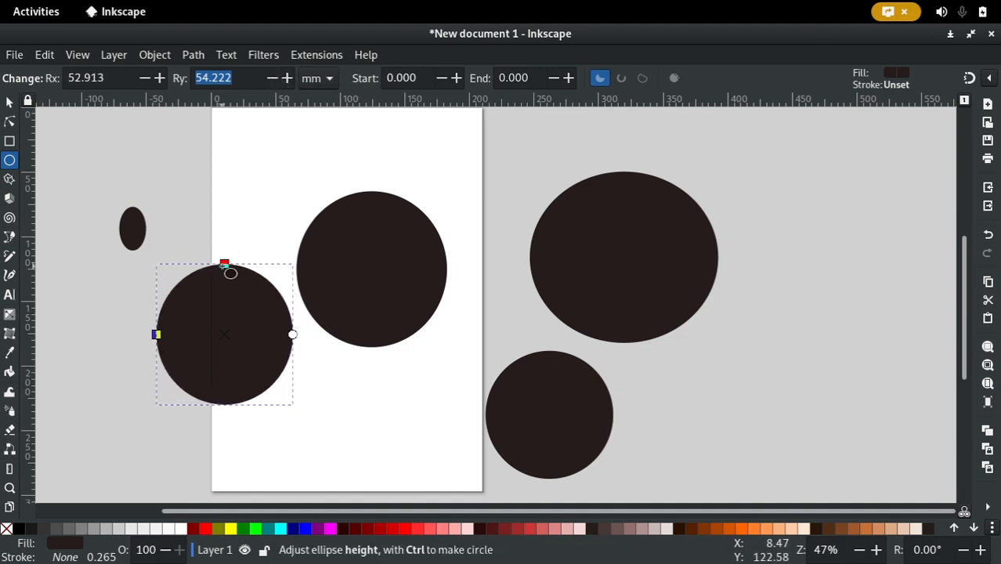
pyautogui.moveTo(224, 265)
pyautogui.mouseDown()
pyautogui.moveTo(235, 310)
pyautogui.moveTo(236, 230)
pyautogui.moveTo(227, 255)
pyautogui.mouseUp()
# Set both the horizontal and vertical radius of the selected ellipse to 60 mm.
pyautogui.doubleClick(104, 77)
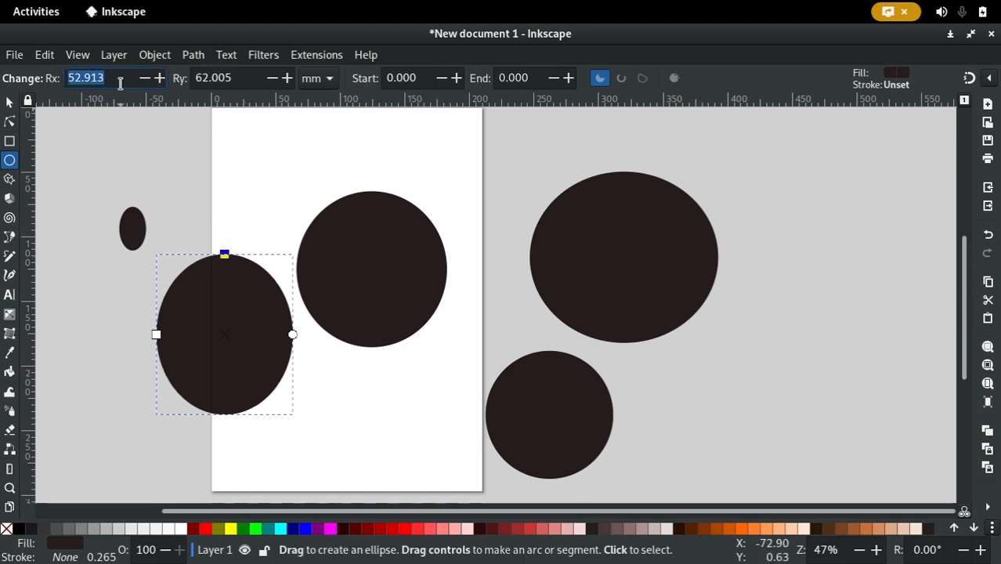
pyautogui.write('60')
pyautogui.doubleClick(240, 79)
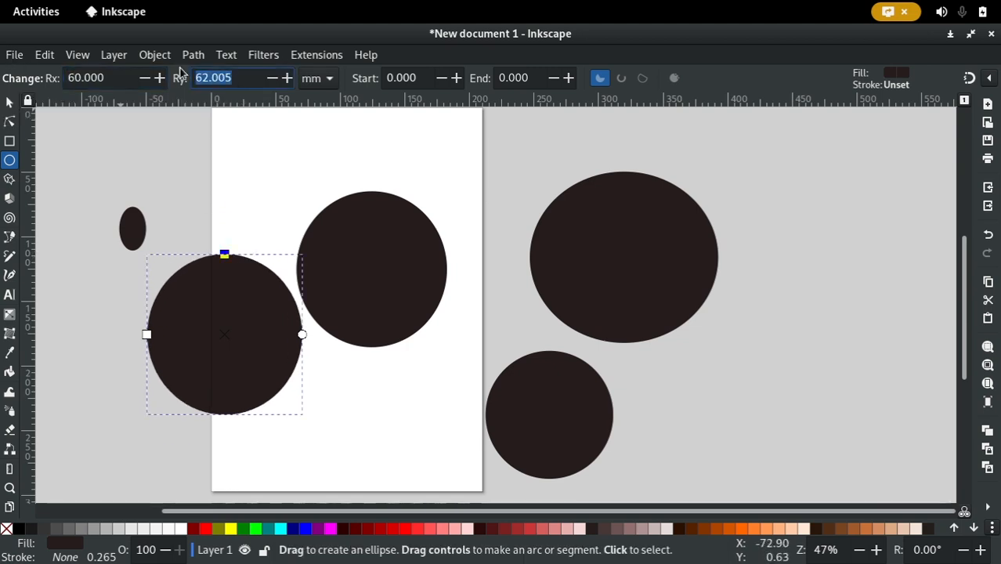
pyautogui.write('60')
pyautogui.press('Return')
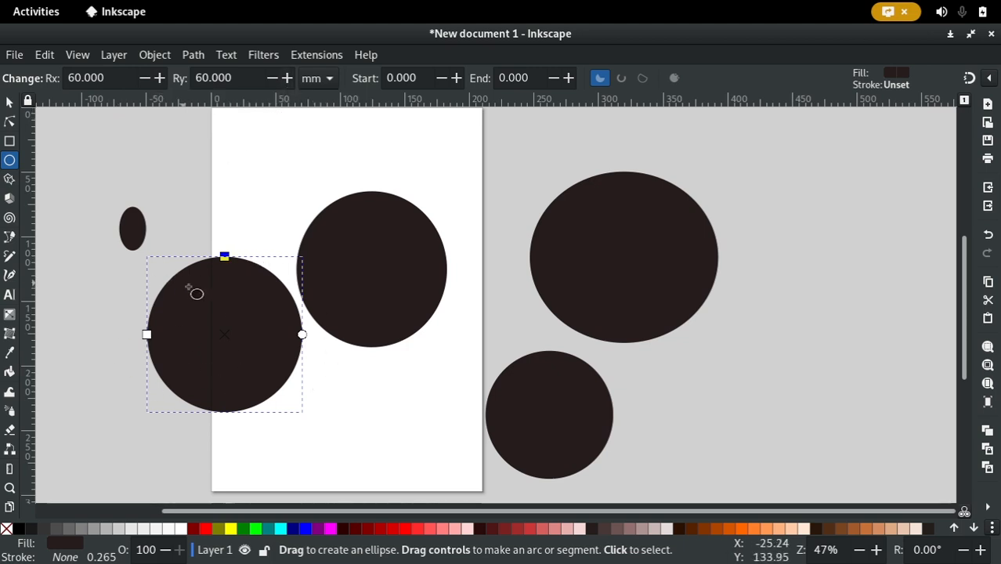
pyautogui.tripleClick(215, 78)
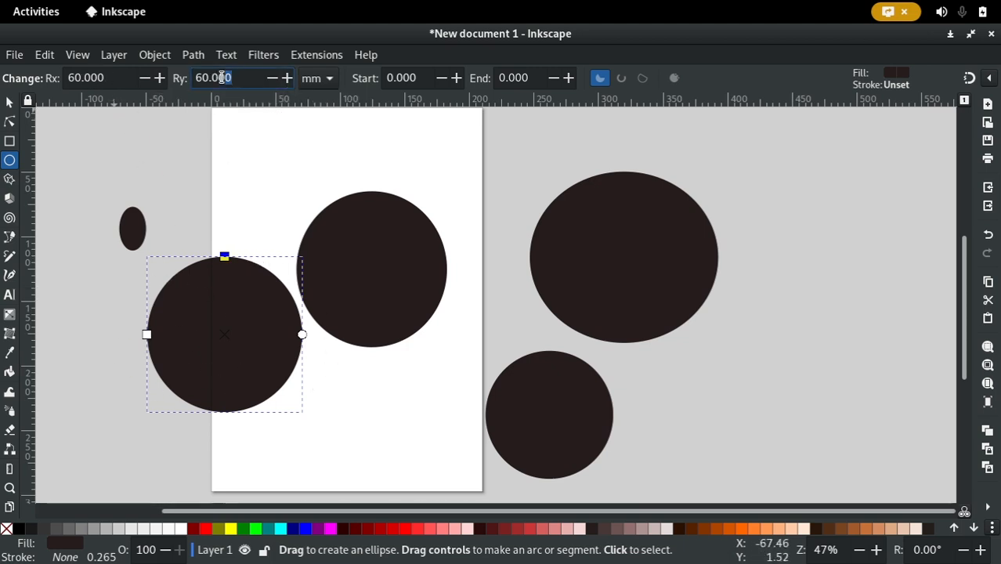
# Switch the radius units to inches and centimetres, and return them to millimetres.
pyautogui.click(329, 85)
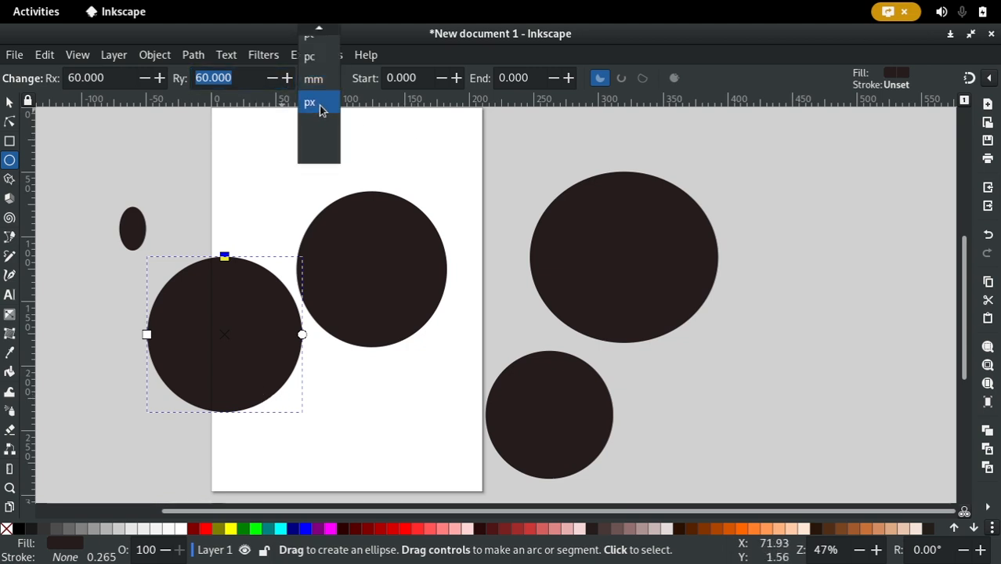
pyautogui.click(320, 110)
pyautogui.click(320, 77)
pyautogui.click(319, 39)
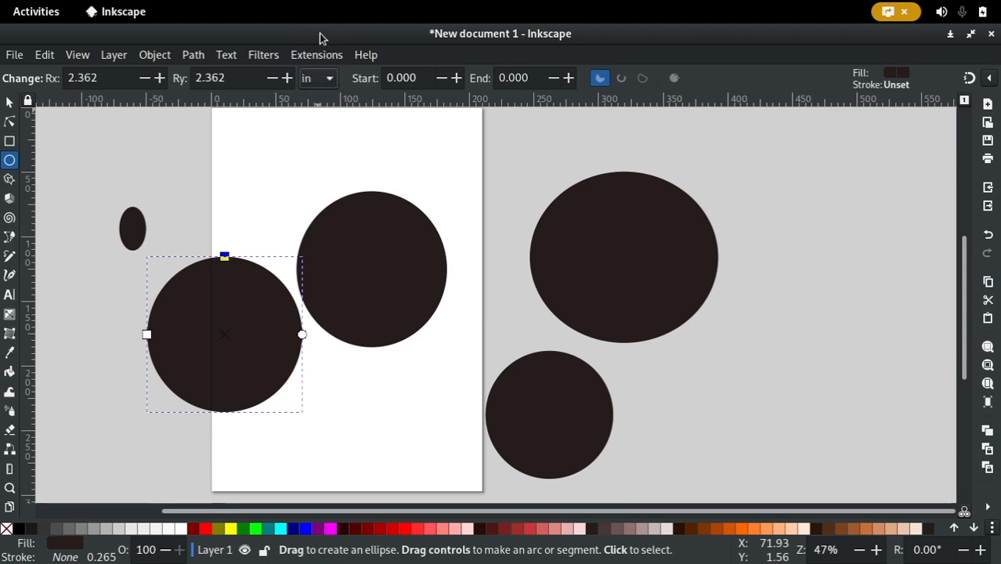
pyautogui.click(329, 78)
pyautogui.click(321, 59)
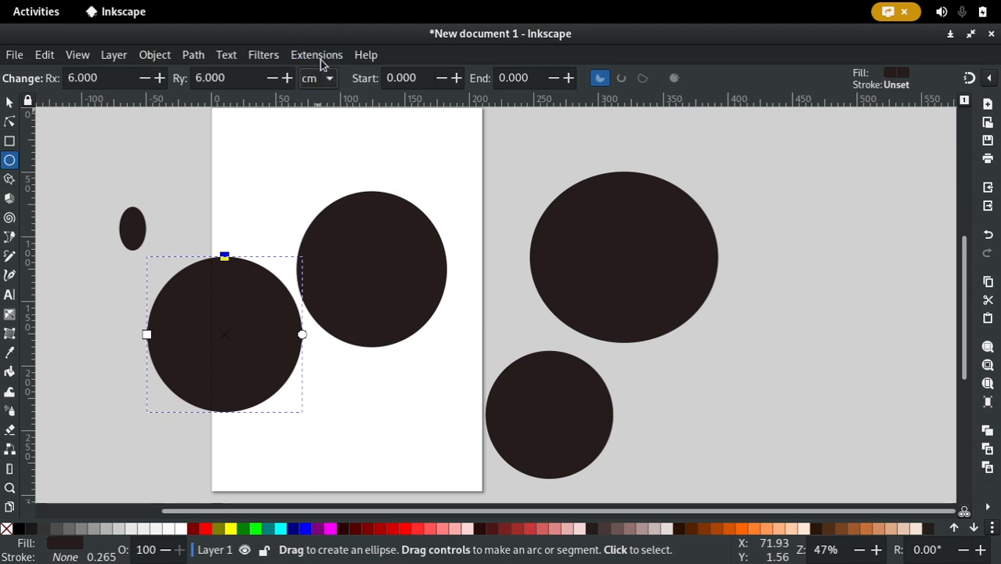
pyautogui.click(321, 78)
pyautogui.click(321, 176)
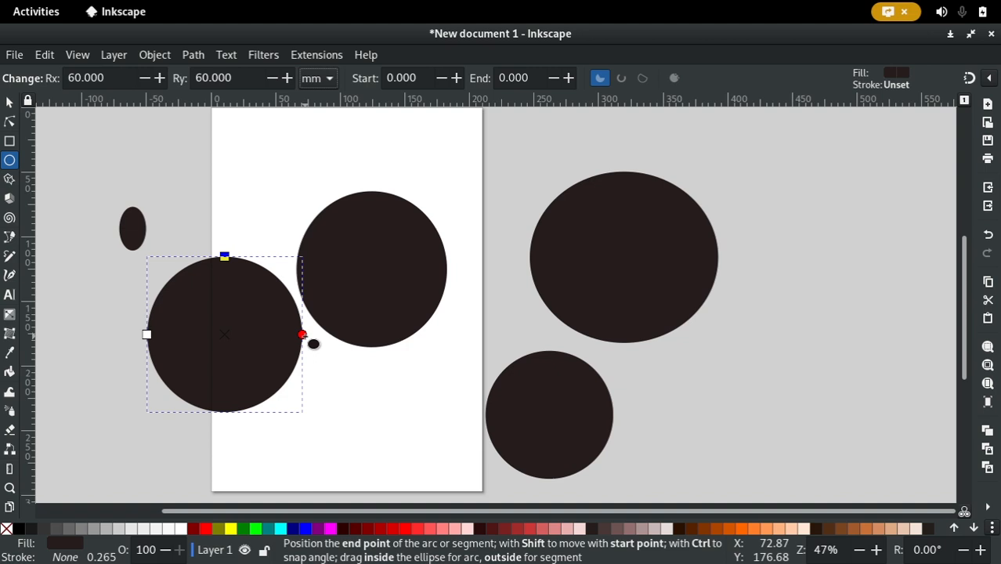
# Cut the 60 mm circle open into an arc by moving its end point inside the outline, to an end angle of about 211°.
pyautogui.moveTo(312, 343); pyautogui.dragTo(192, 344)
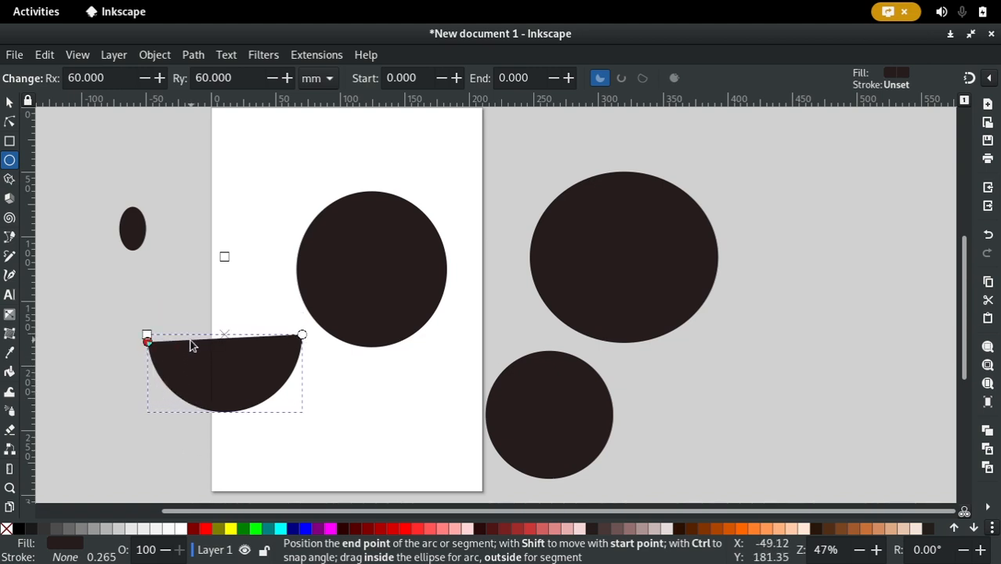
pyautogui.moveTo(191, 344); pyautogui.dragTo(191, 317)
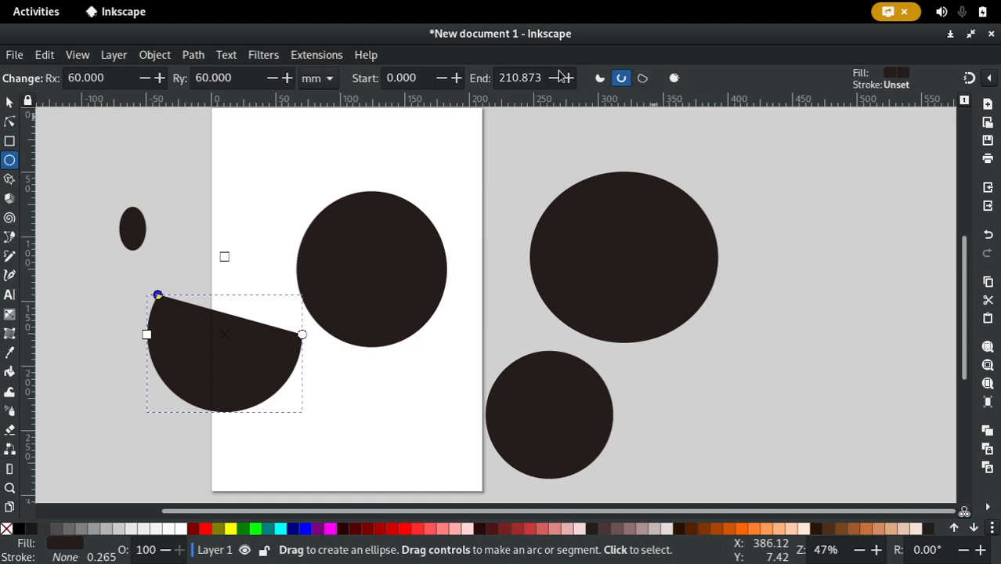
pyautogui.moveTo(424, 78); pyautogui.dragTo(386, 77)
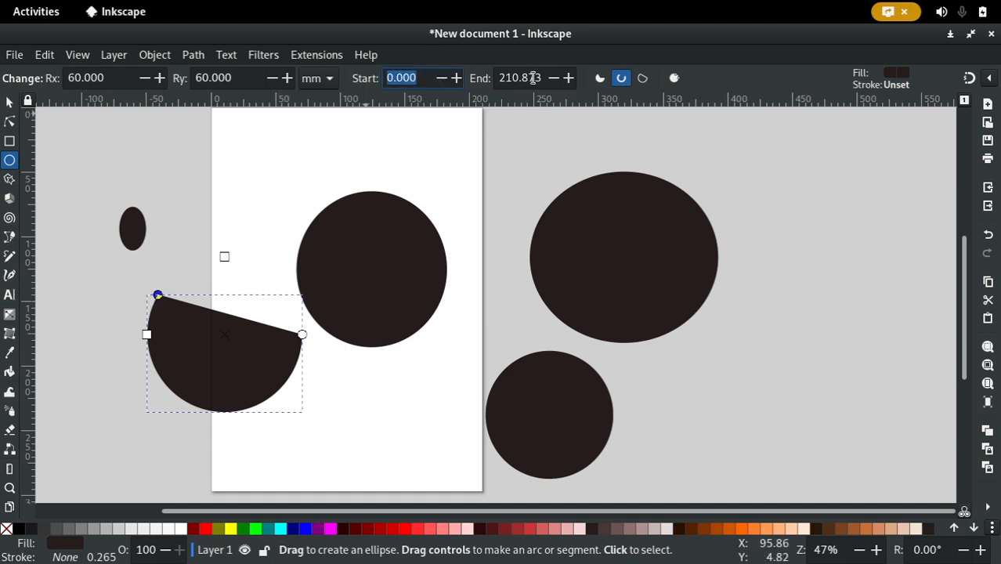
pyautogui.moveTo(532, 78); pyautogui.dragTo(500, 77)
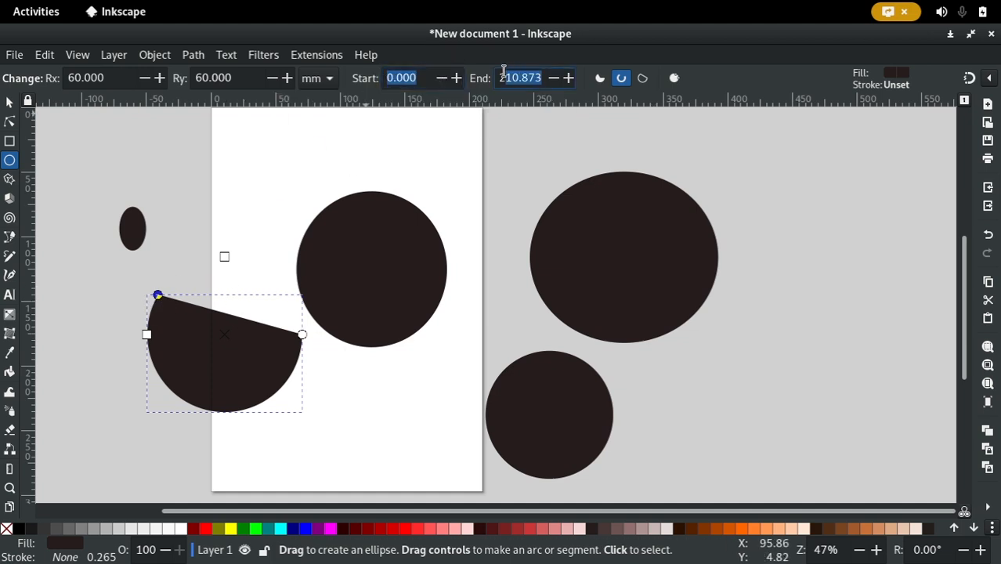
# Adjust the arc's start angle to 7.9° and its end angle to about 269°.
pyautogui.click(457, 77)
pyautogui.click(442, 77)
pyautogui.click(442, 78)
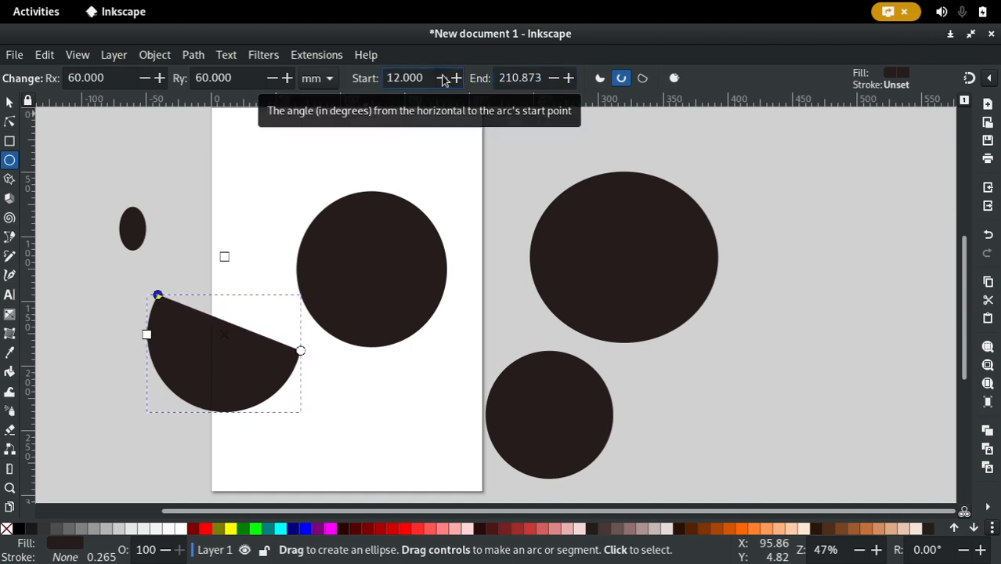
pyautogui.click(568, 78)
pyautogui.click(568, 78)
pyautogui.click(568, 78)
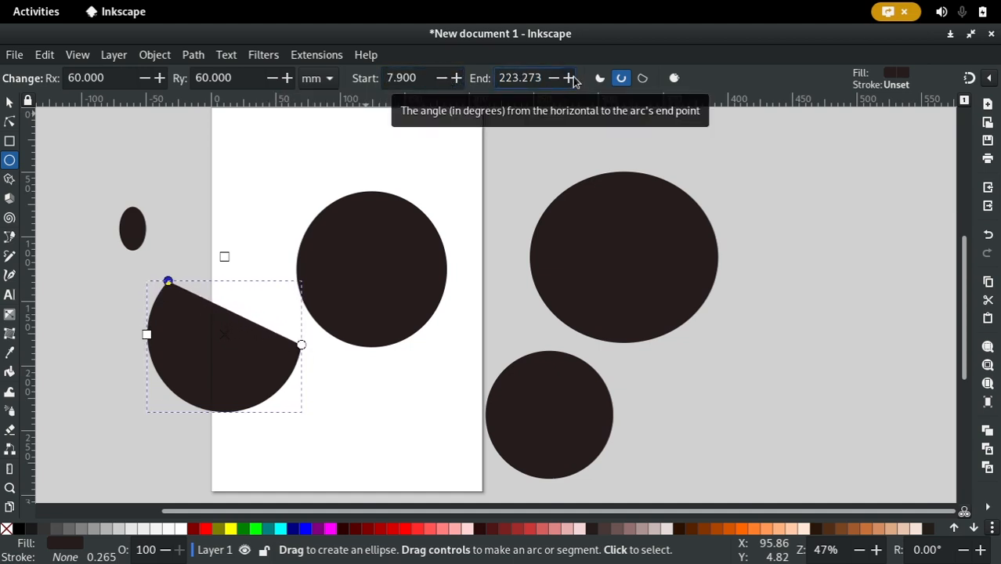
pyautogui.click(568, 77)
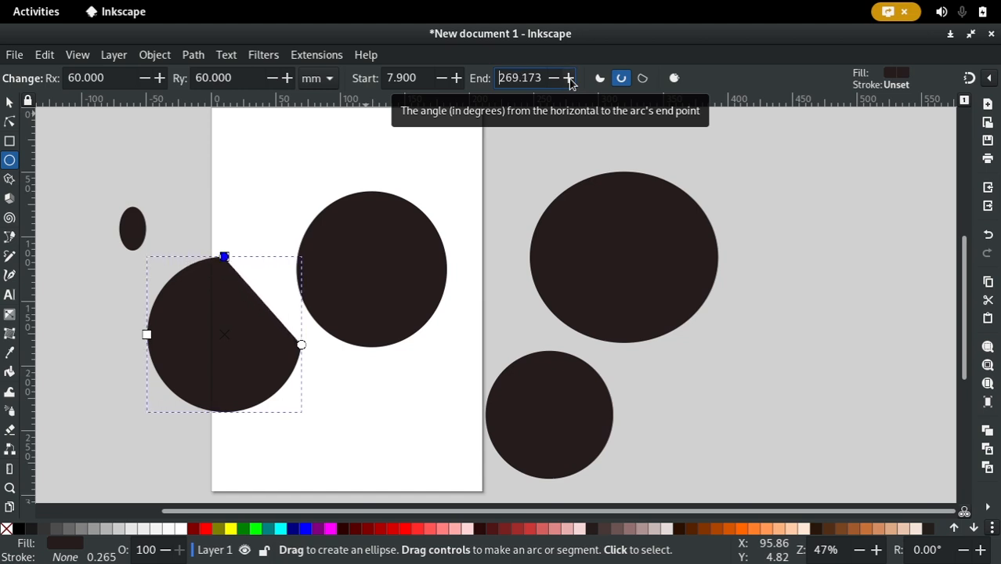
pyautogui.moveTo(411, 79); pyautogui.dragTo(393, 73)
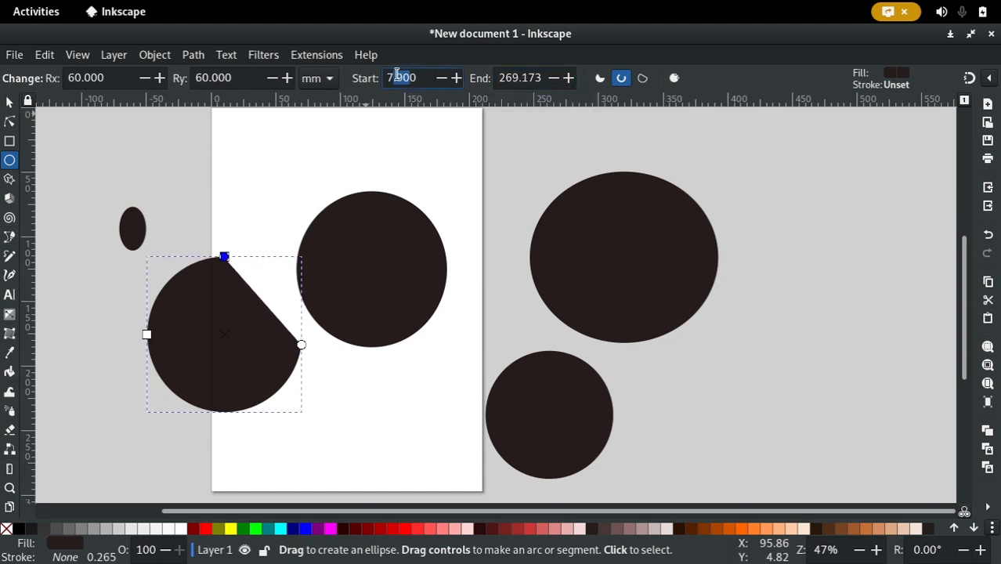
pyautogui.moveTo(423, 79); pyautogui.dragTo(366, 75)
pyautogui.click(524, 79)
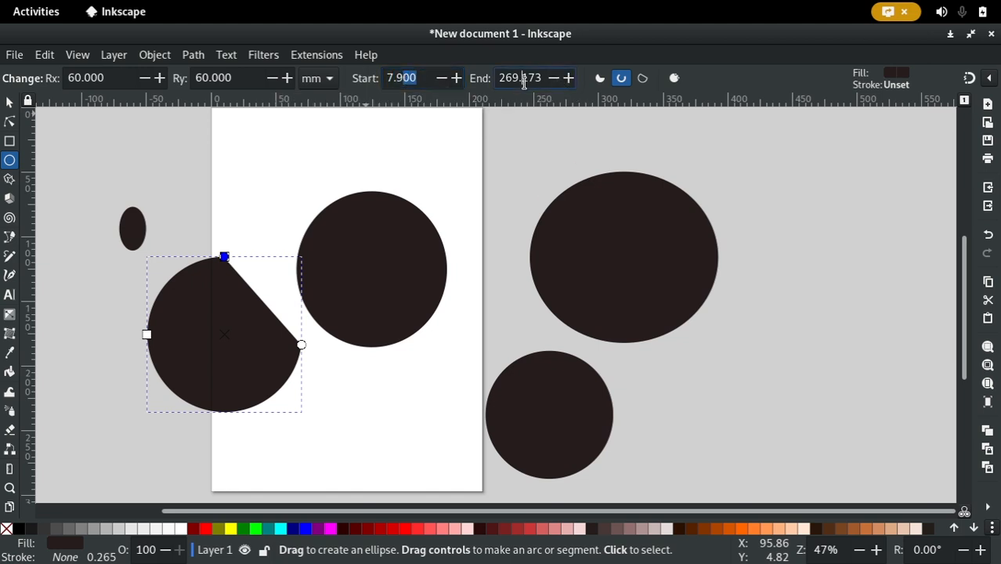
# Try the slice and chord types on the cut circle, and set it back to an arc.
pyautogui.click(599, 79)
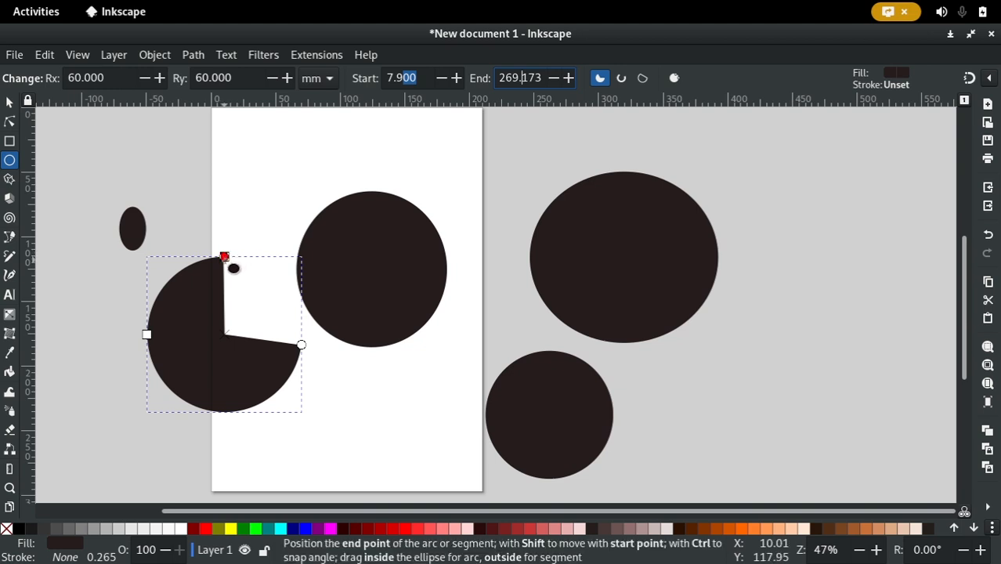
pyautogui.click(621, 80)
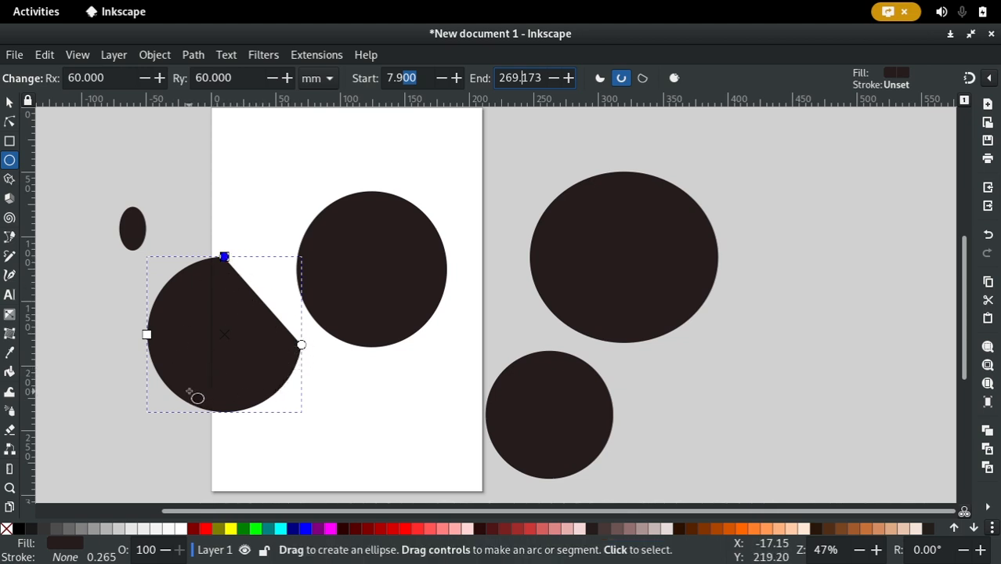
pyautogui.click(641, 80)
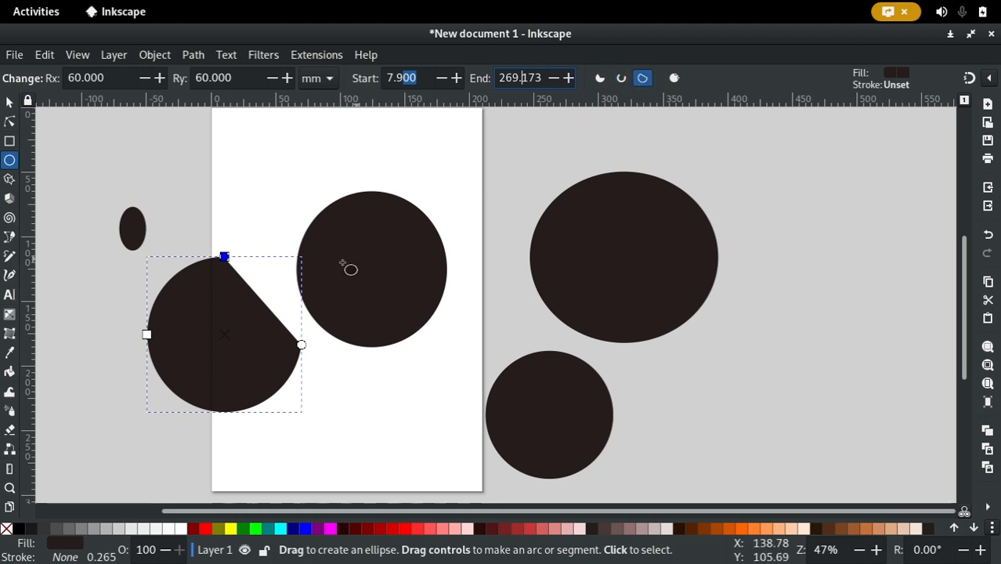
pyautogui.click(624, 81)
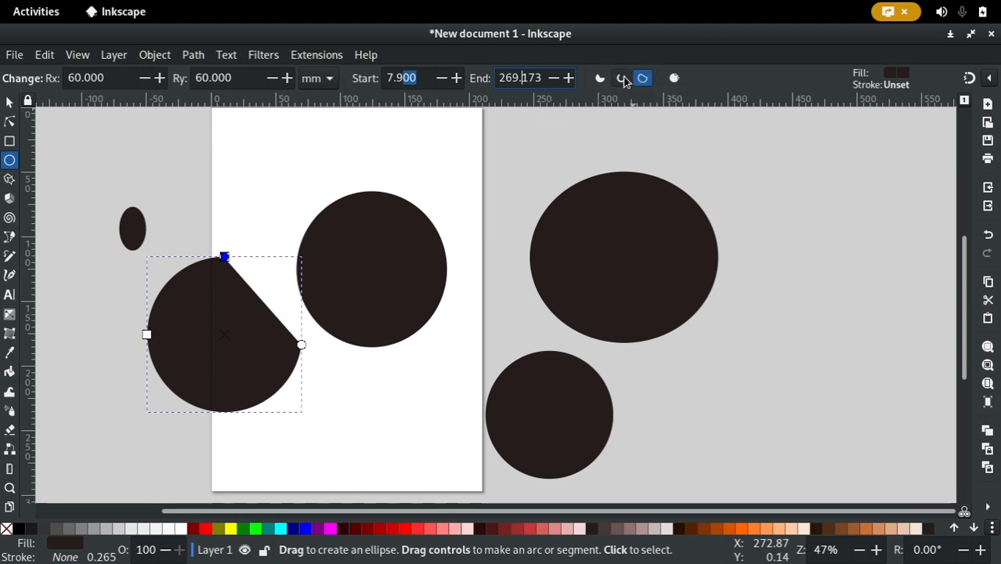
pyautogui.click(621, 79)
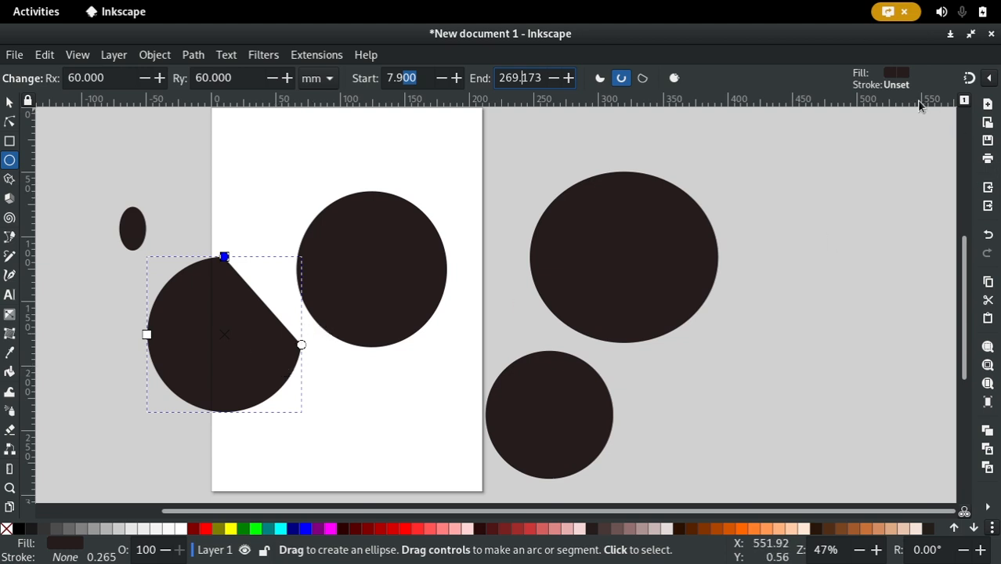
# Apply a teal stroke color to the selected arc.
pyautogui.keyDown('shift'); pyautogui.click(269, 530); pyautogui.keyUp('shift')
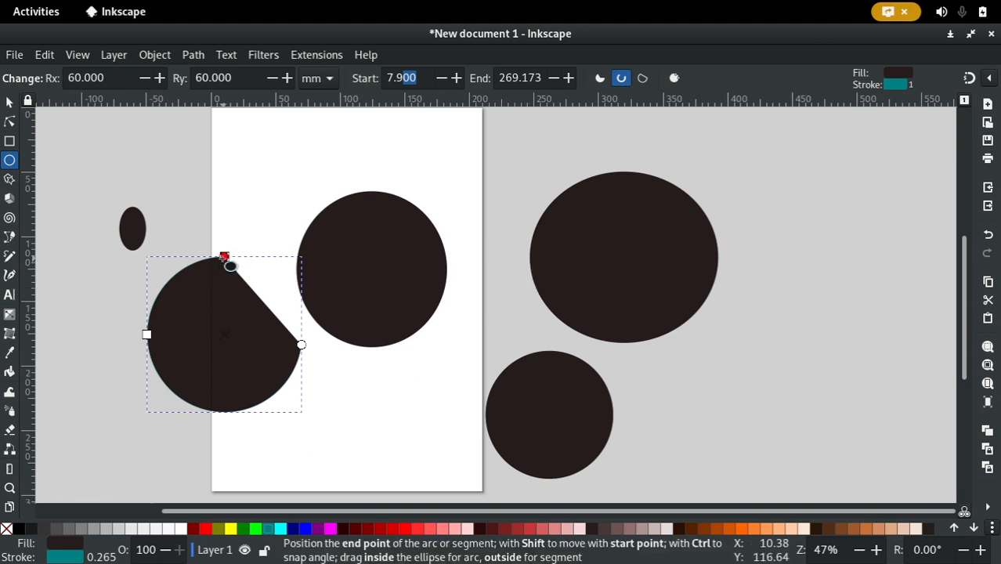
# Set the teal arc's stroke width to 7.065 mm and remove its fill.
pyautogui.click(155, 55)
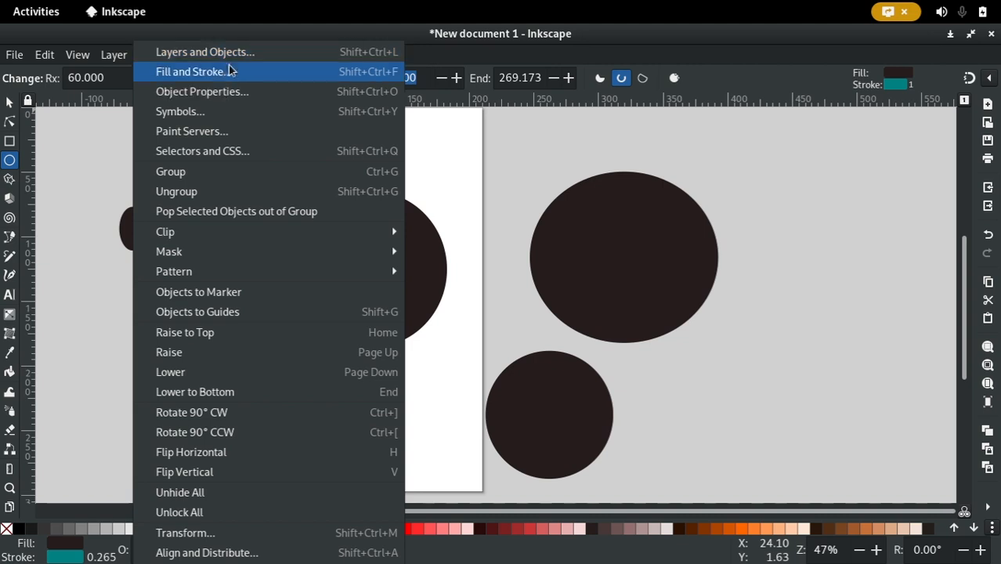
pyautogui.press('Escape')
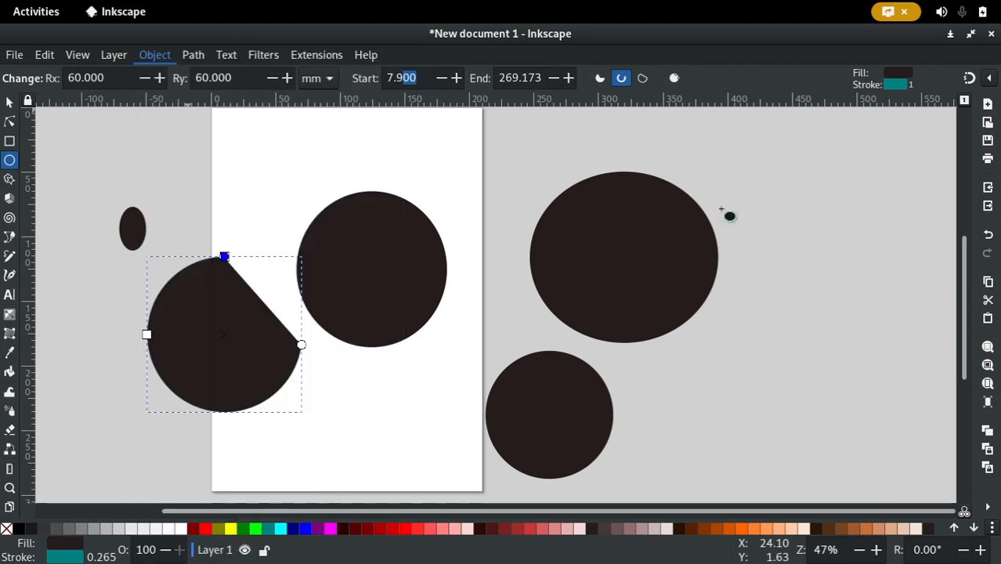
pyautogui.click(818, 125)
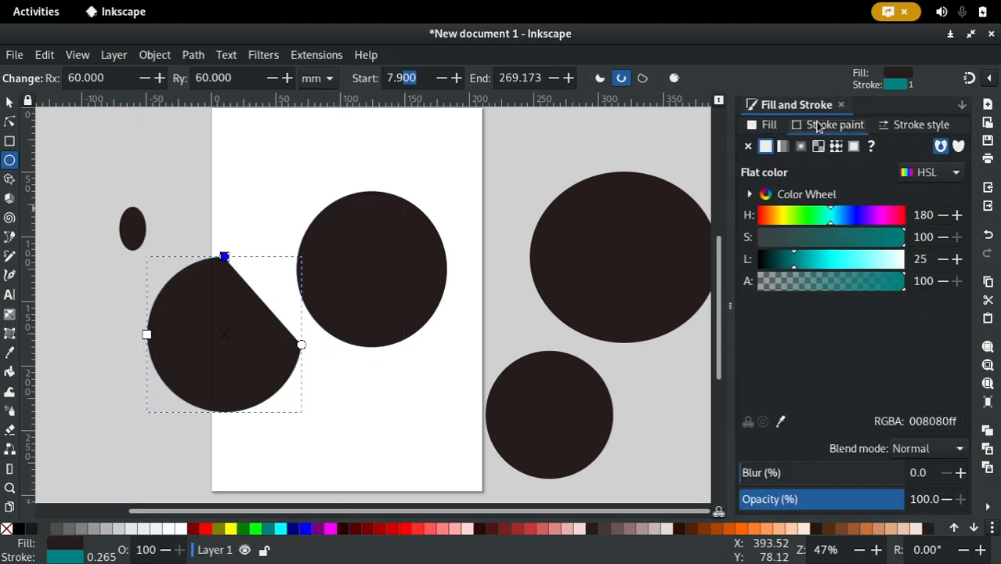
pyautogui.click(908, 127)
pyautogui.click(863, 150)
pyautogui.click(865, 149)
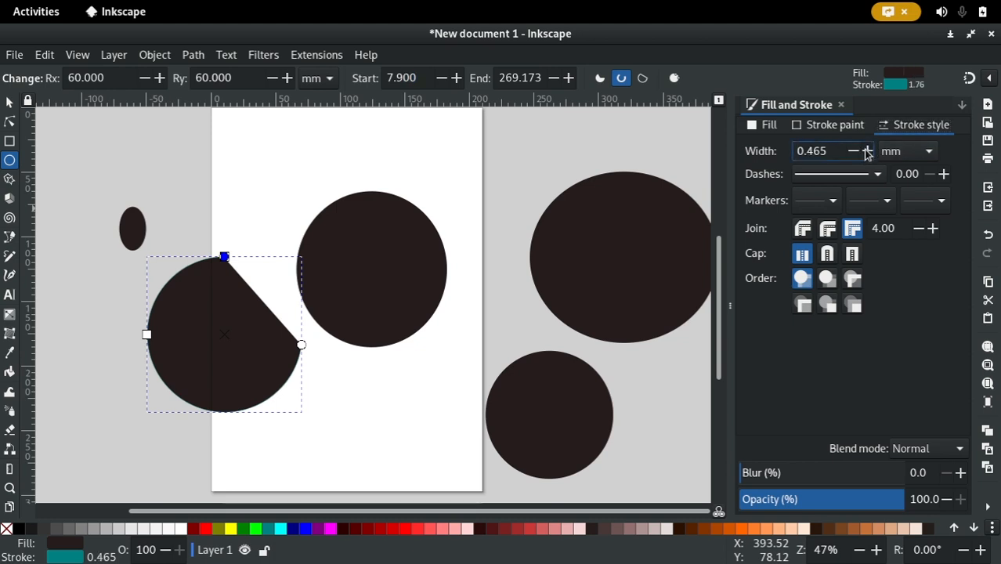
pyautogui.click(867, 151)
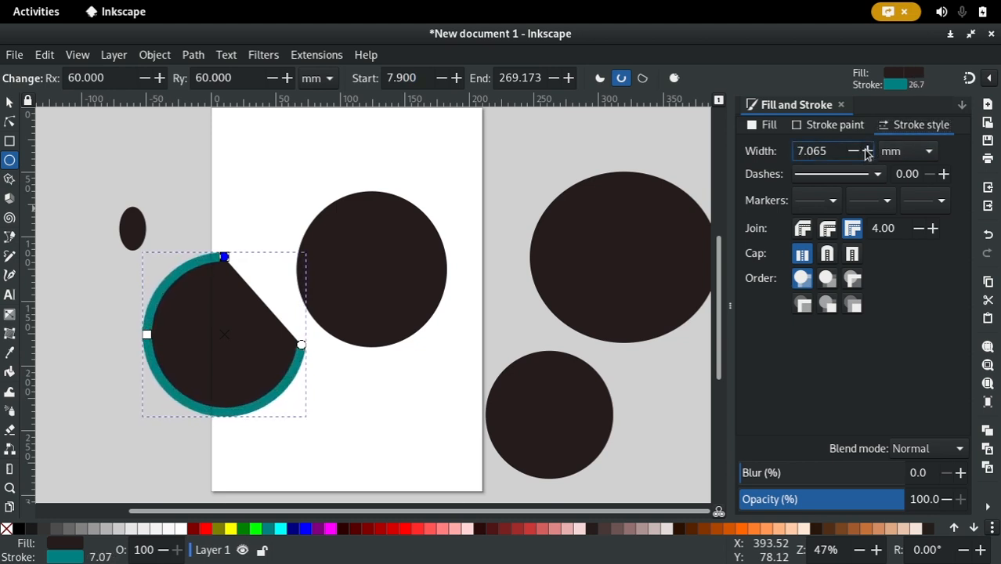
pyautogui.click(841, 105)
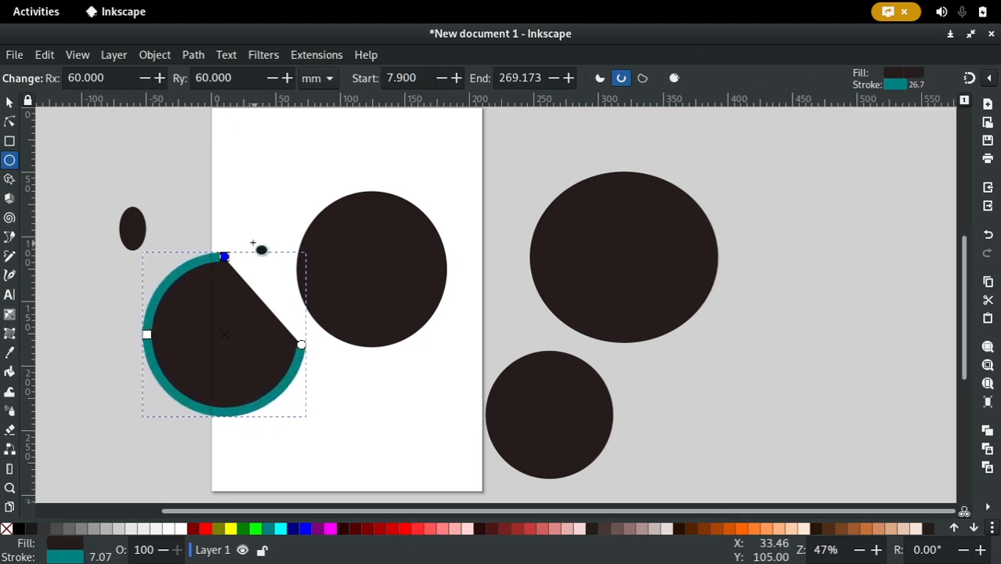
pyautogui.click(7, 530)
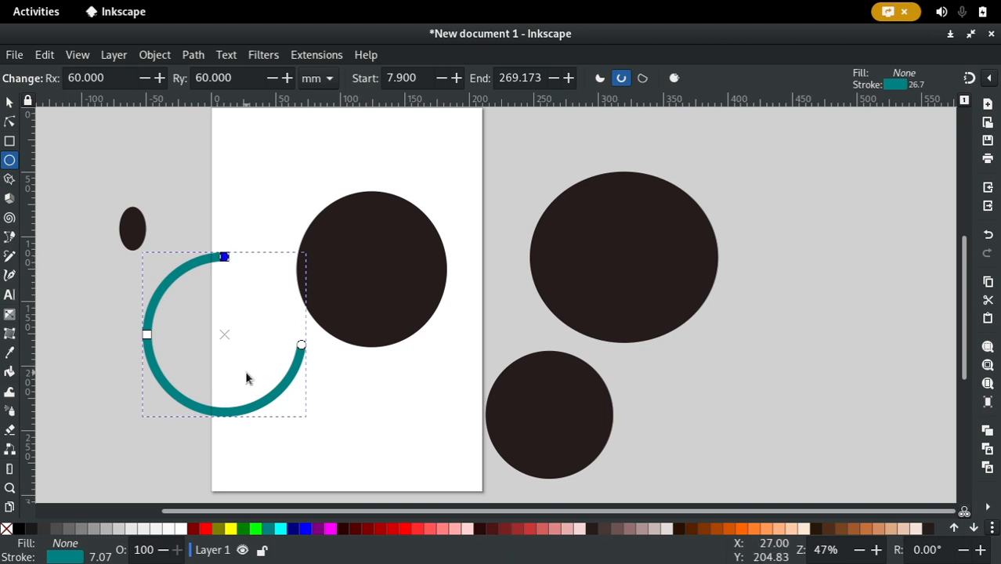
# Switch the unfilled arc back and forth between the chord and arc types, ending on chord.
pyautogui.click(643, 79)
pyautogui.click(623, 78)
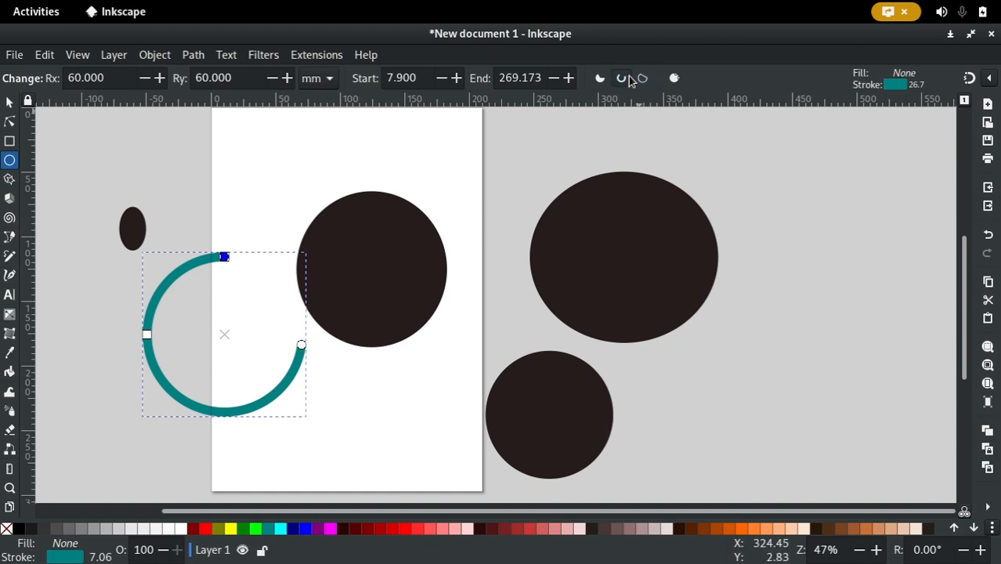
pyautogui.click(642, 78)
pyautogui.click(622, 78)
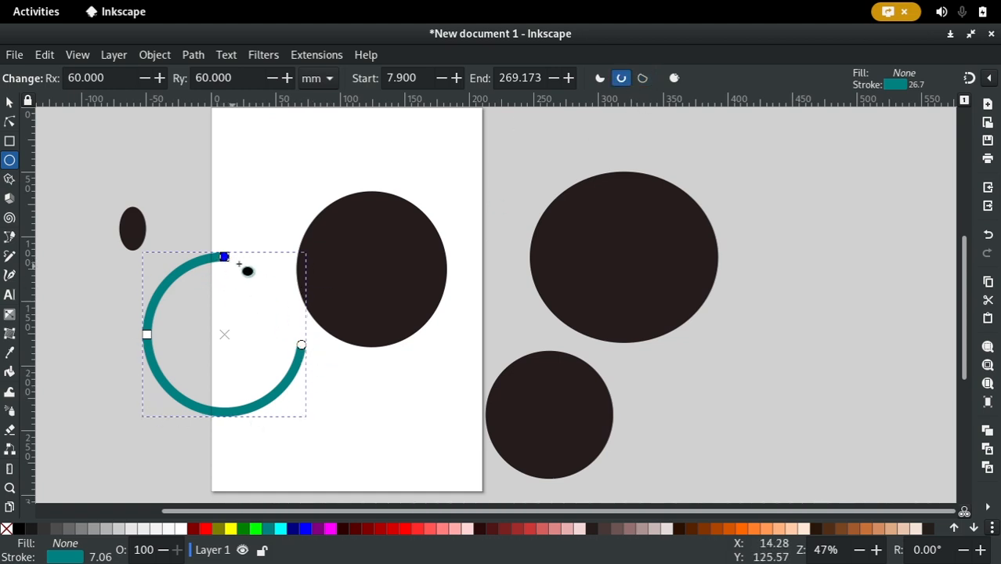
pyautogui.click(643, 78)
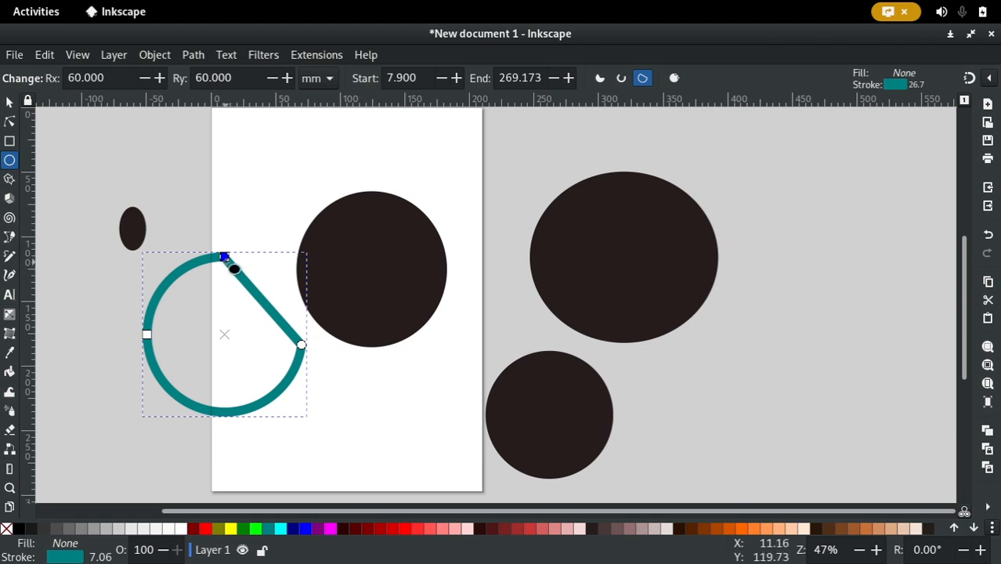
# Turn the teal chord back into a whole circle.
pyautogui.click(674, 79)
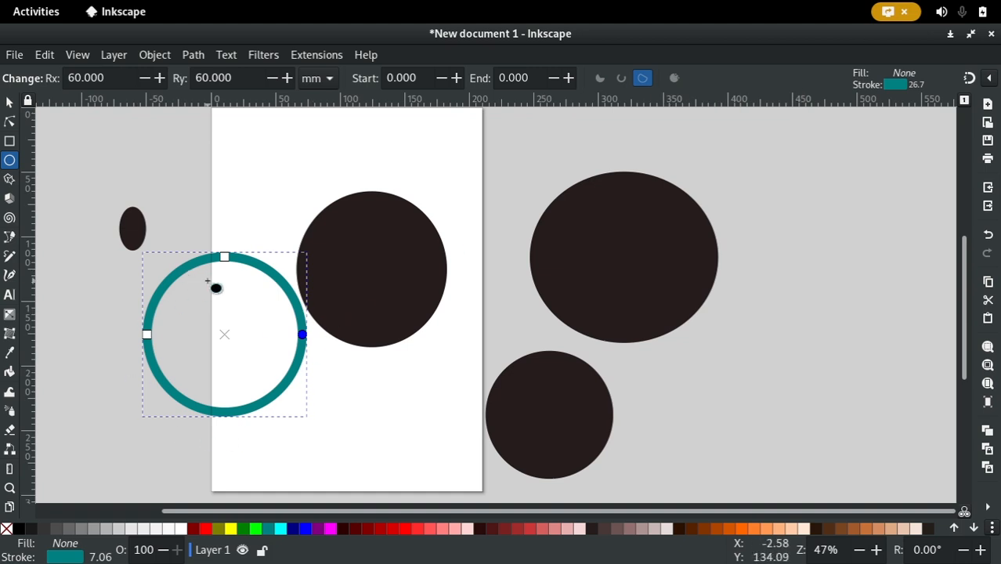
pyautogui.click(396, 78)
pyautogui.press('Tab')
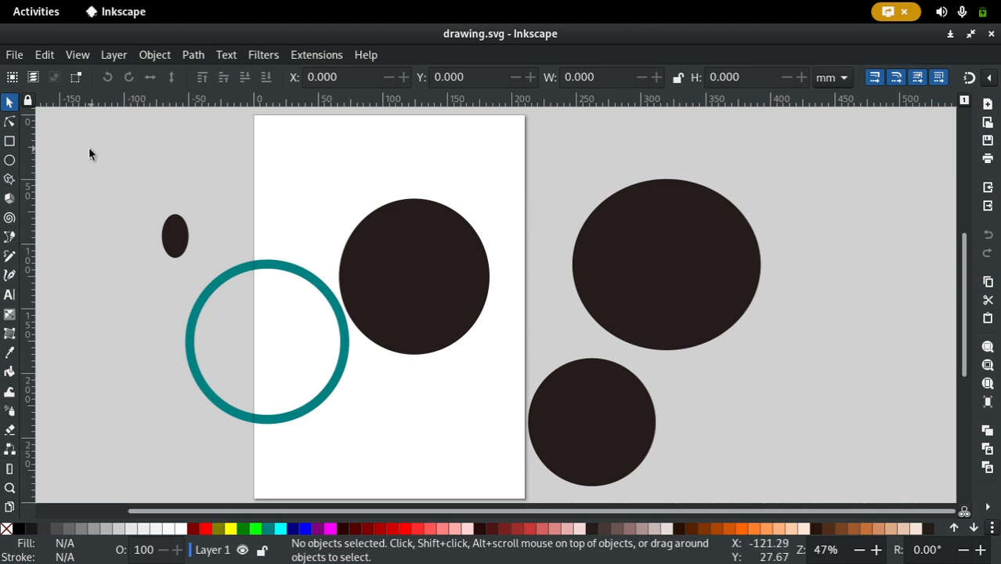
# Select all circles and ellipses in the drawing and delete them.
pyautogui.moveTo(88, 134); pyautogui.dragTo(789, 495)
pyautogui.click(754, 397)
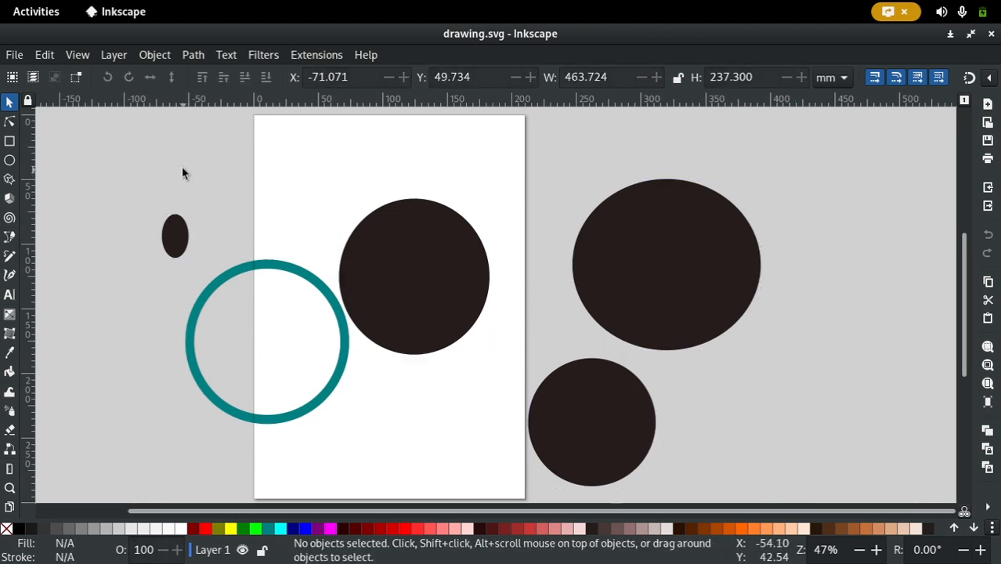
pyautogui.moveTo(80, 120); pyautogui.dragTo(788, 499)
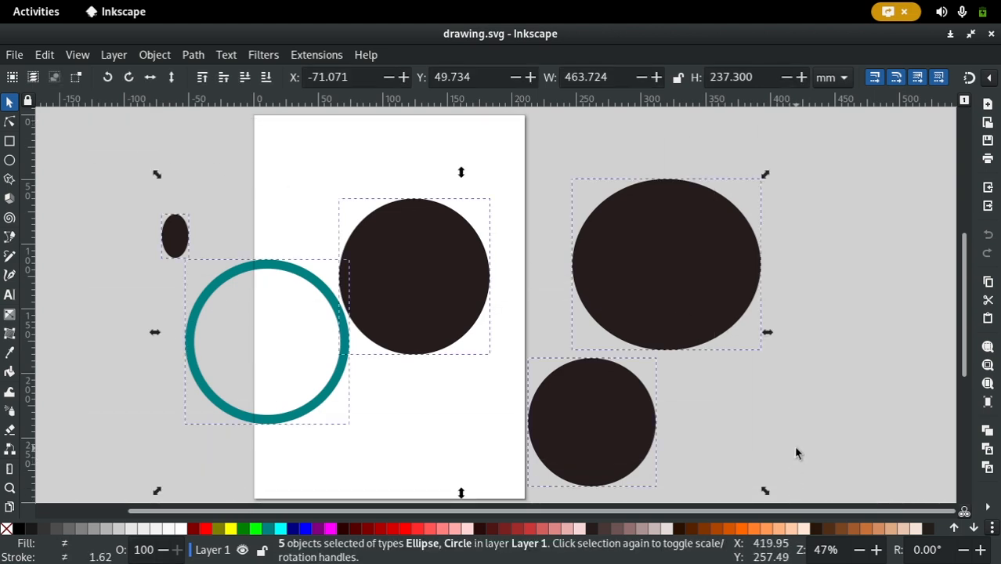
pyautogui.click(795, 453)
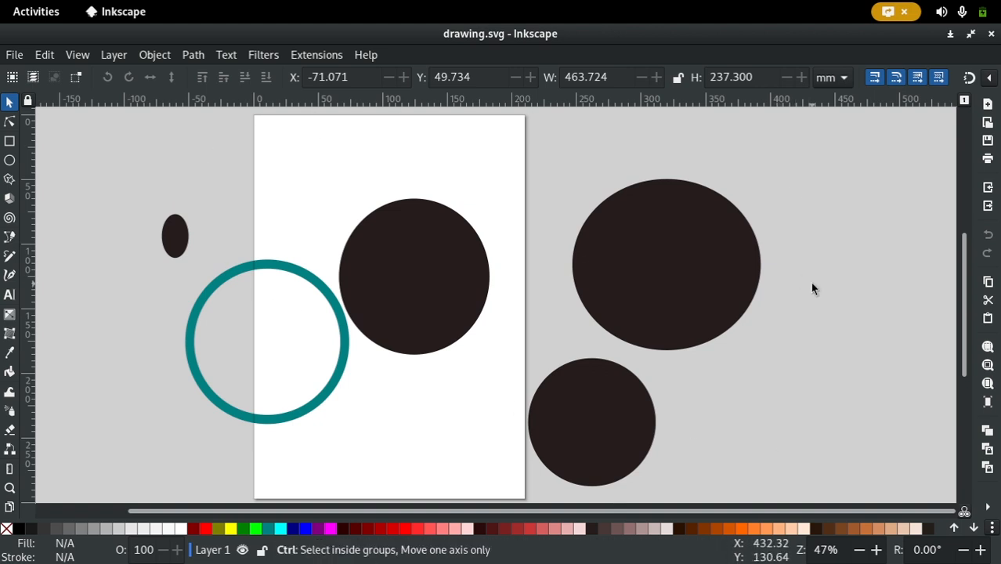
pyautogui.hotkey('ctrl', 'a')
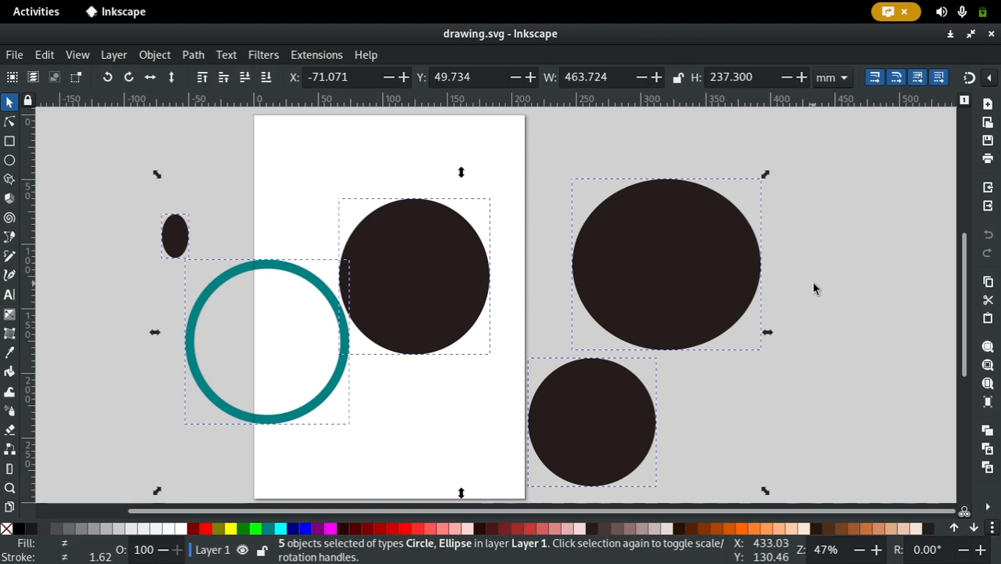
pyautogui.press('Delete')
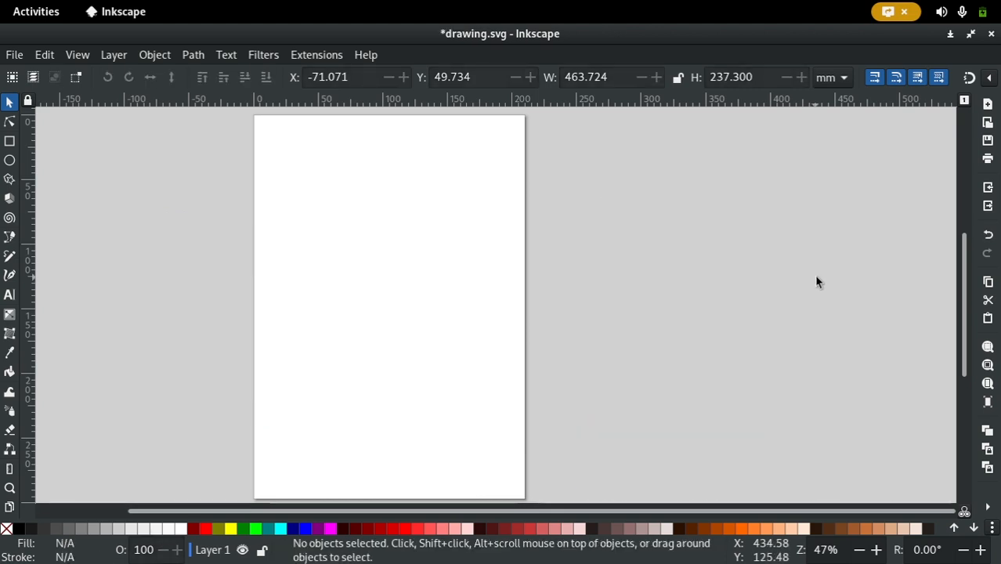
# Draw four five-cornered stars, three in a row across the upper part of the page and one below them.
pyautogui.click(9, 180)
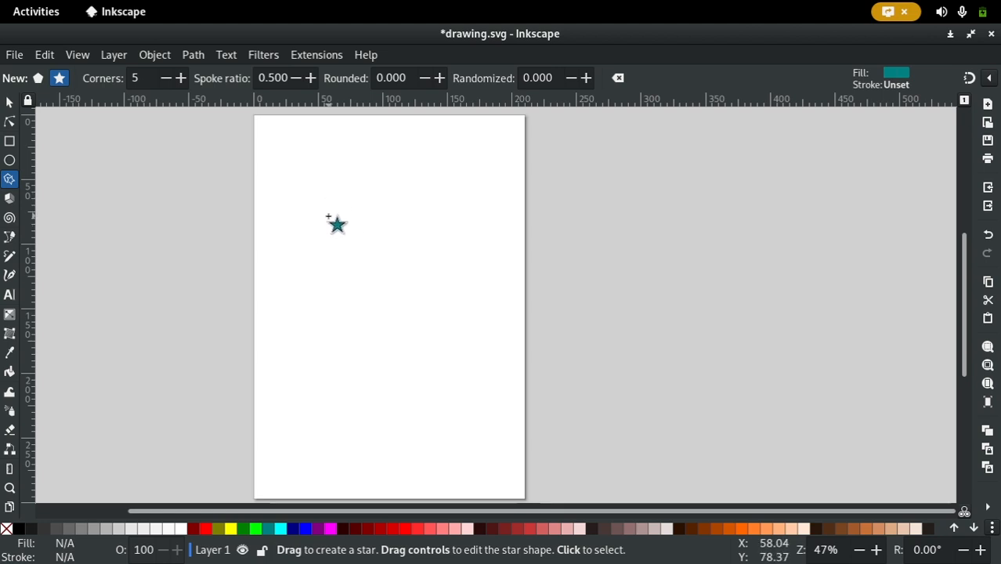
pyautogui.moveTo(324, 201); pyautogui.dragTo(431, 209)
pyautogui.moveTo(516, 182); pyautogui.dragTo(549, 210)
pyautogui.moveTo(338, 308); pyautogui.dragTo(365, 332)
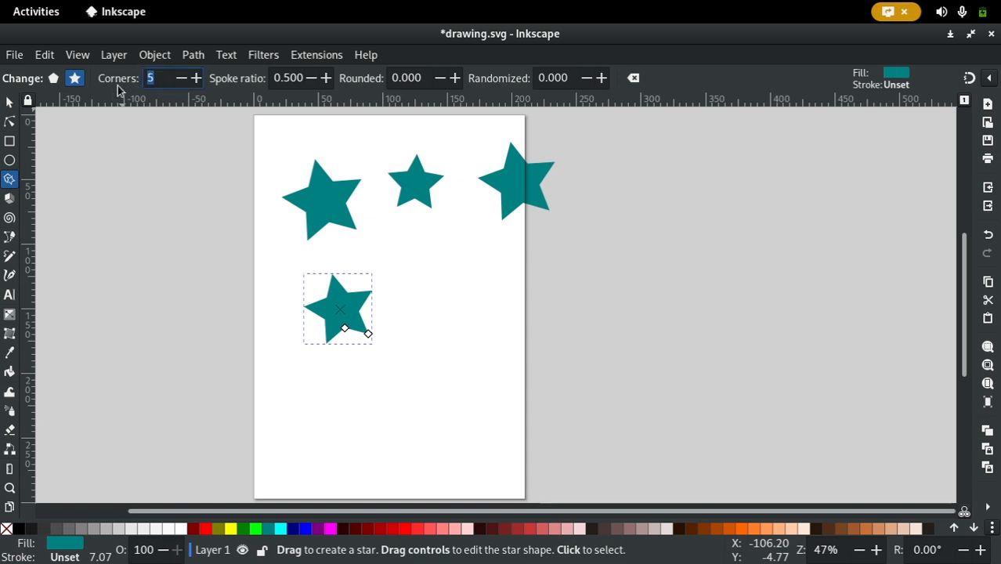
# Raise the lower star's number of corners past 30, and reduce it to 27.
pyautogui.click(197, 78)
pyautogui.click(197, 78)
pyautogui.click(197, 78)
pyautogui.click(197, 79)
pyautogui.click(197, 78)
pyautogui.click(196, 78)
pyautogui.click(196, 79)
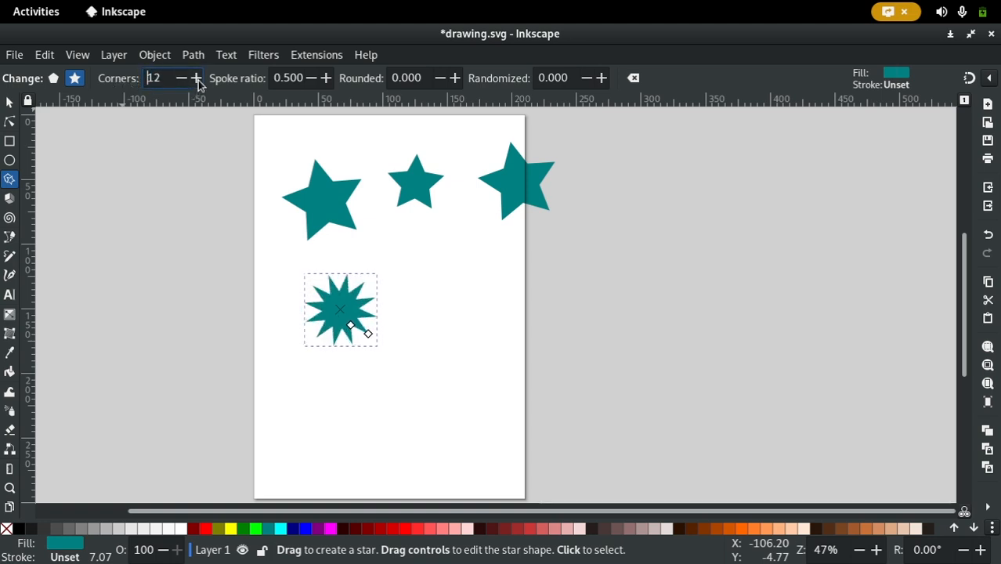
pyautogui.click(196, 79)
pyautogui.click(197, 78)
pyautogui.click(197, 79)
pyautogui.click(196, 78)
pyautogui.click(197, 78)
pyautogui.click(197, 78)
pyautogui.click(197, 78)
pyautogui.click(197, 79)
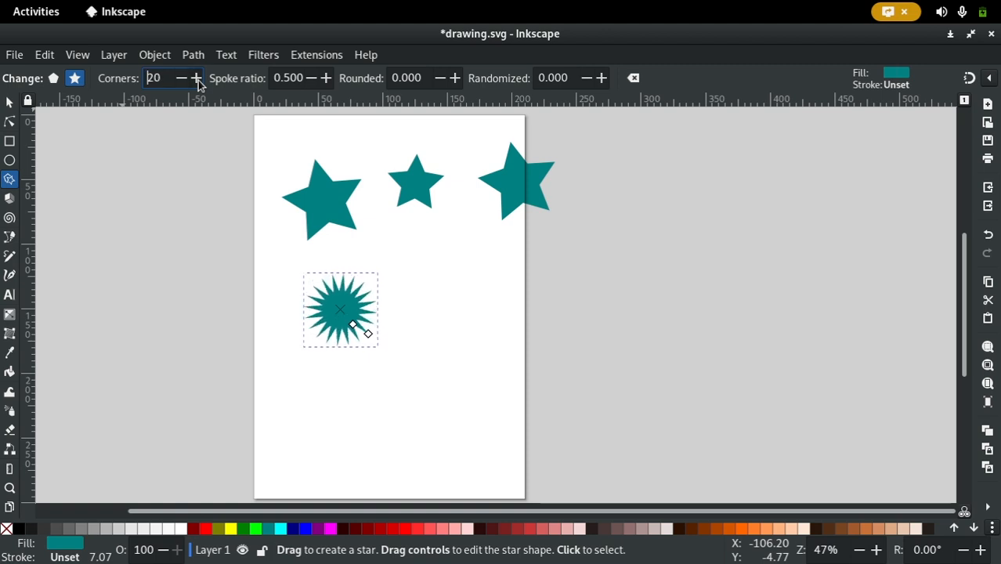
pyautogui.click(196, 78)
pyautogui.click(196, 78)
pyautogui.click(196, 78)
pyautogui.click(197, 78)
pyautogui.click(197, 78)
pyautogui.click(196, 78)
pyautogui.click(197, 78)
pyautogui.click(196, 78)
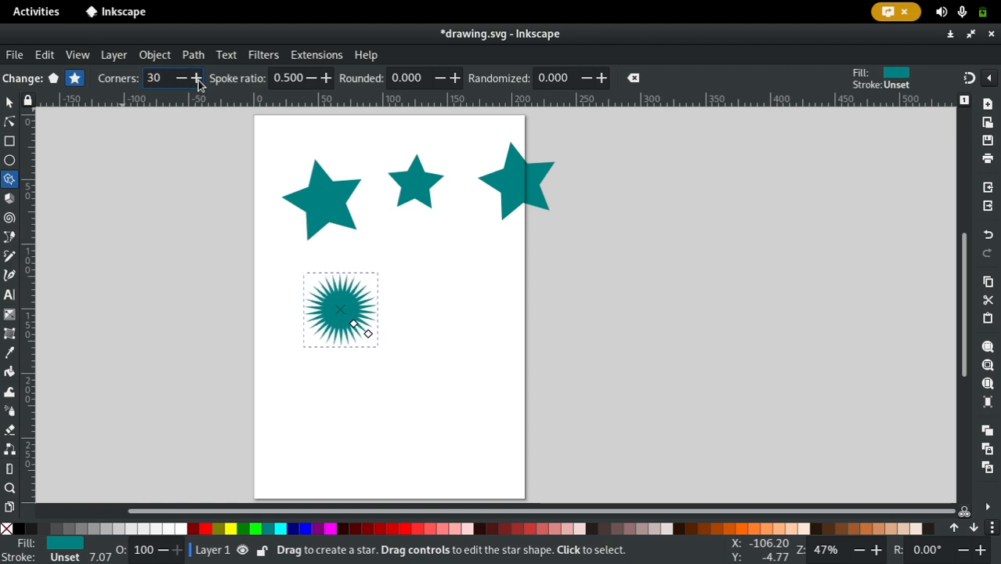
pyautogui.click(196, 79)
pyautogui.click(180, 80)
pyautogui.click(180, 79)
pyautogui.click(180, 79)
pyautogui.click(180, 79)
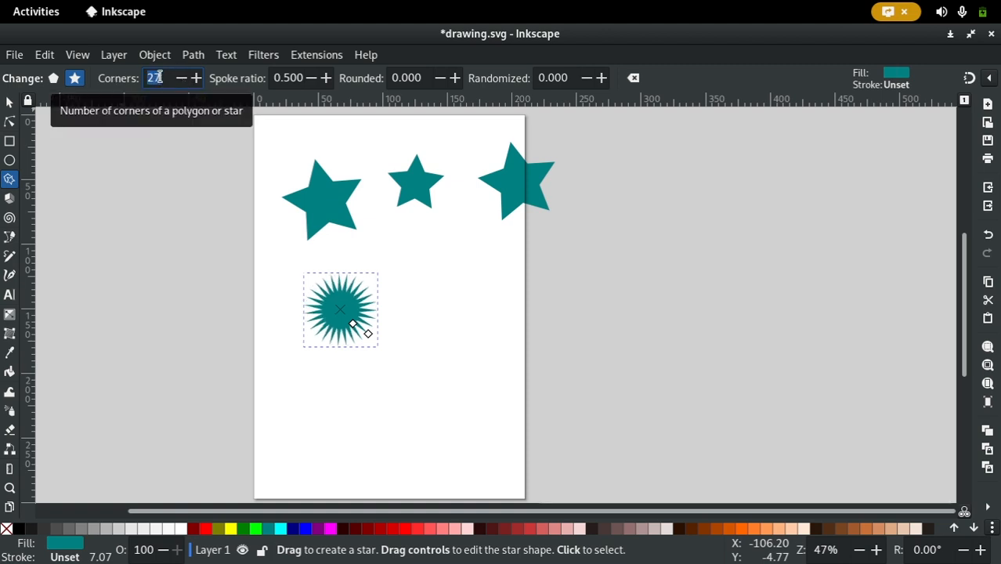
# Set the lower star's number of corners to 7.
pyautogui.write('7')
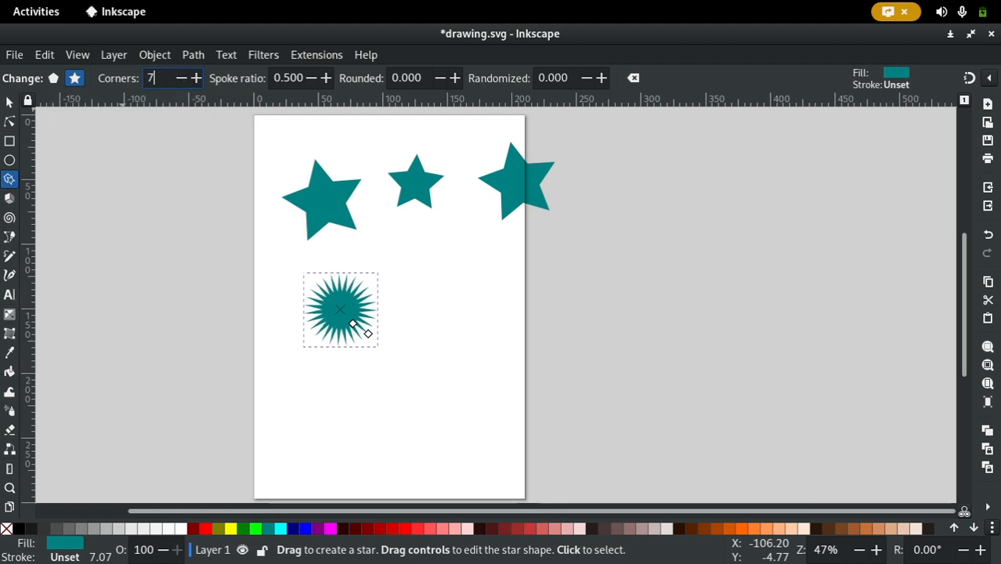
pyautogui.press('Return')
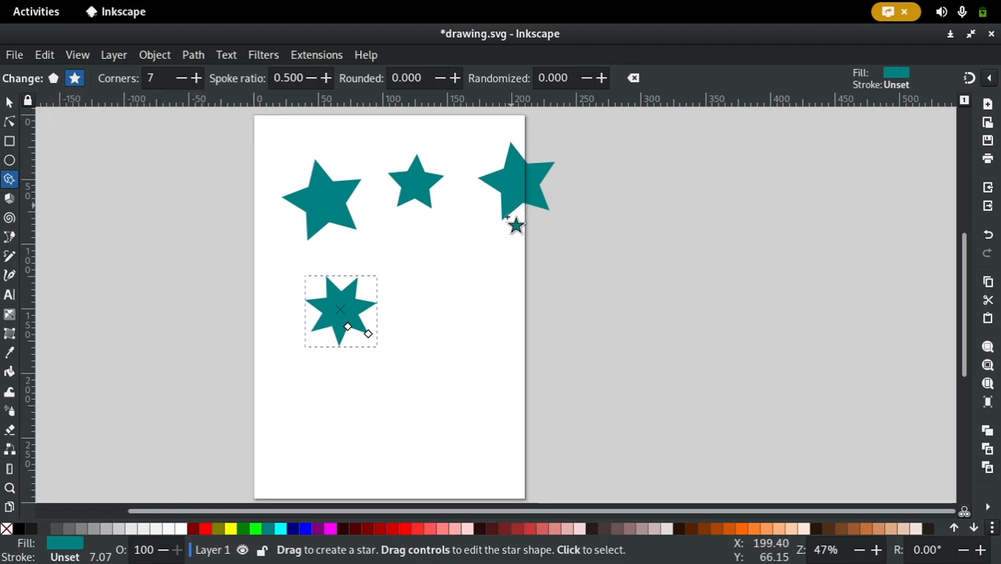
pyautogui.click(340, 223)
pyautogui.click(356, 334)
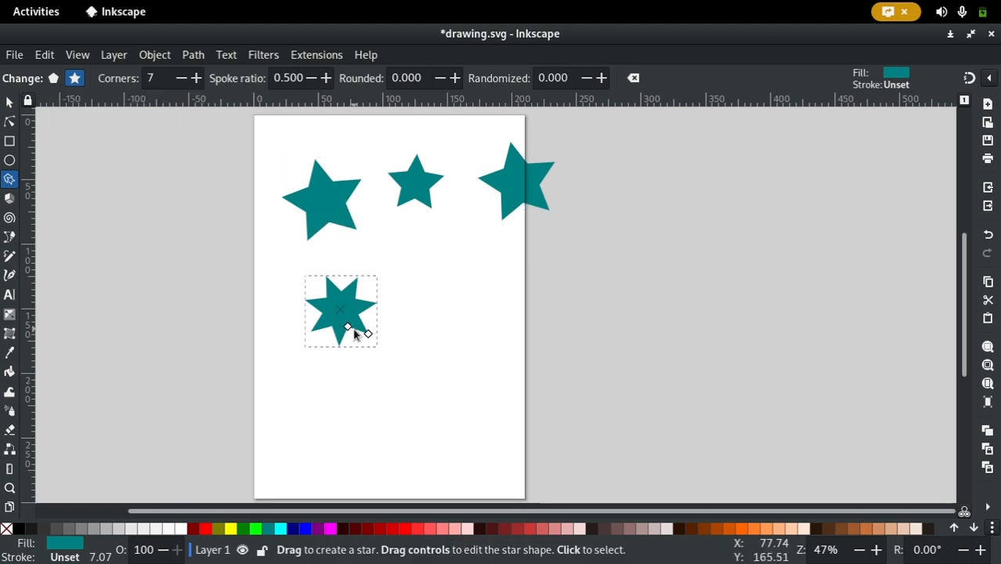
# Draw a larger seven-cornered star to the right of the small one and reshape it with its handles to a spoke ratio of about 0.455.
pyautogui.moveTo(407, 303); pyautogui.dragTo(289, 255)
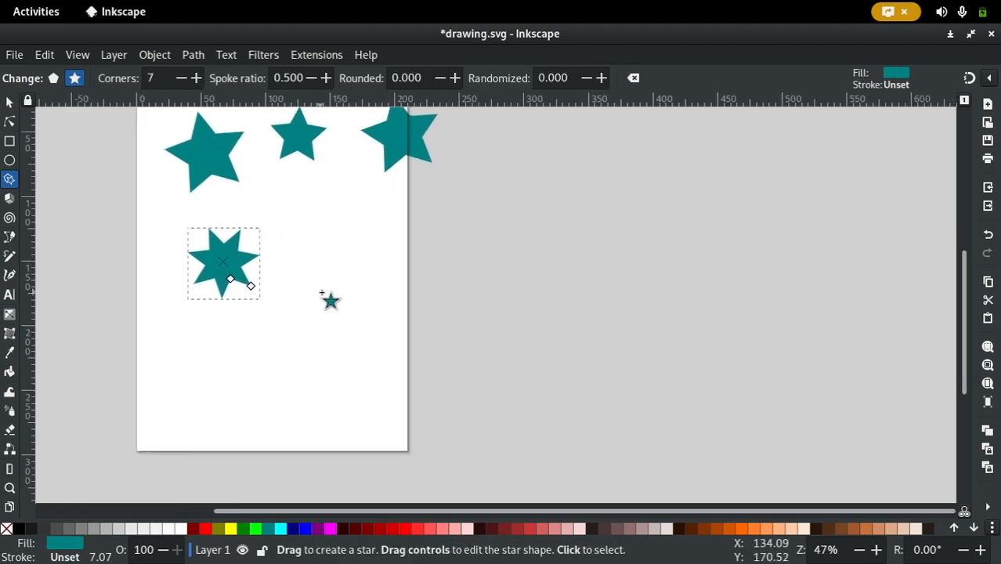
pyautogui.moveTo(344, 271); pyautogui.dragTo(347, 321)
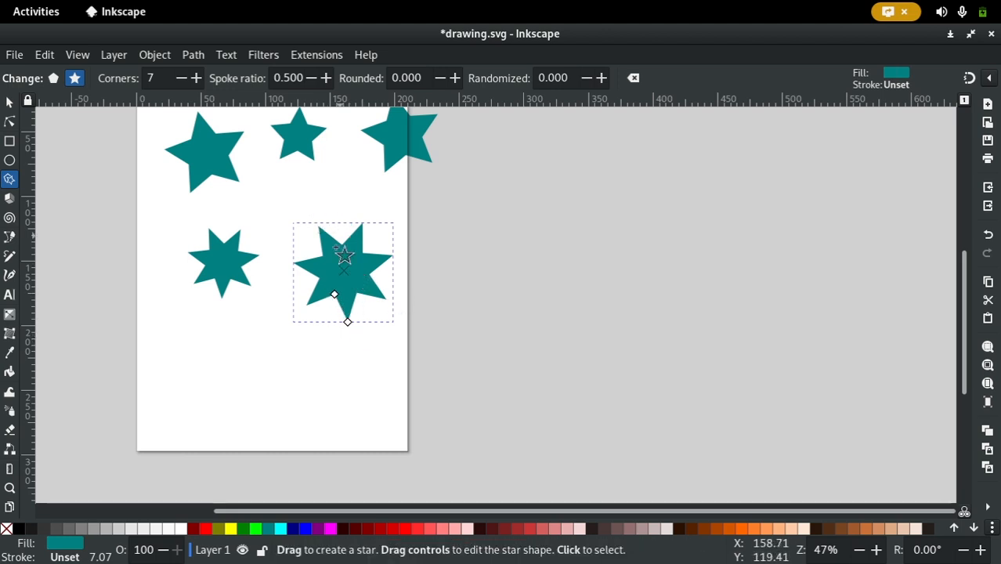
pyautogui.moveTo(335, 296); pyautogui.dragTo(338, 339)
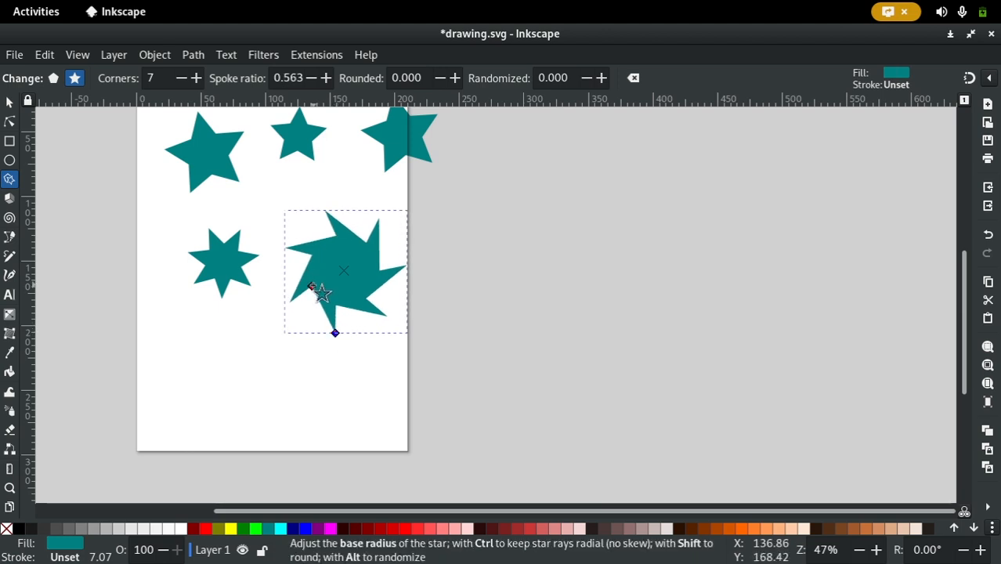
pyautogui.moveTo(312, 286)
pyautogui.mouseDown()
pyautogui.moveTo(335, 286)
pyautogui.moveTo(317, 319)
pyautogui.moveTo(341, 299)
pyautogui.moveTo(318, 313)
pyautogui.moveTo(335, 291)
pyautogui.moveTo(317, 313)
pyautogui.moveTo(332, 305)
pyautogui.moveTo(329, 295)
pyautogui.mouseUp()
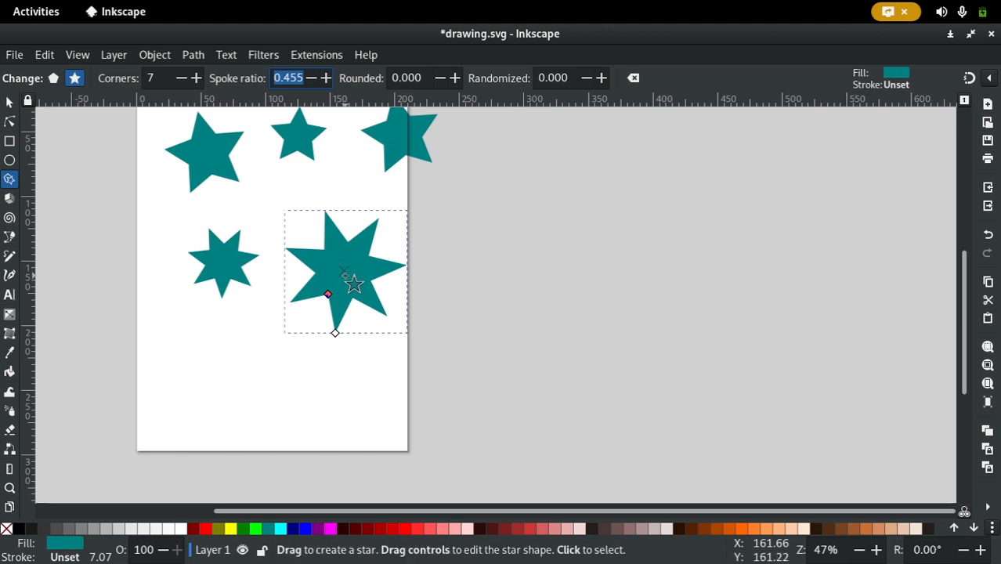
# Try smaller and larger spoke ratios on the larger seven-cornered star, and leave the ratio at 0.375.
pyautogui.click(311, 78)
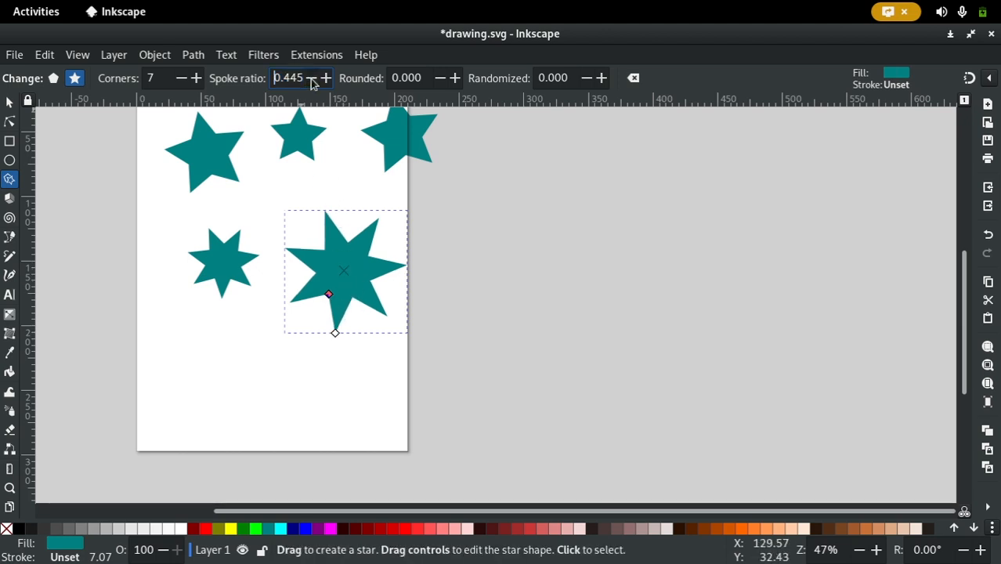
pyautogui.click(327, 78)
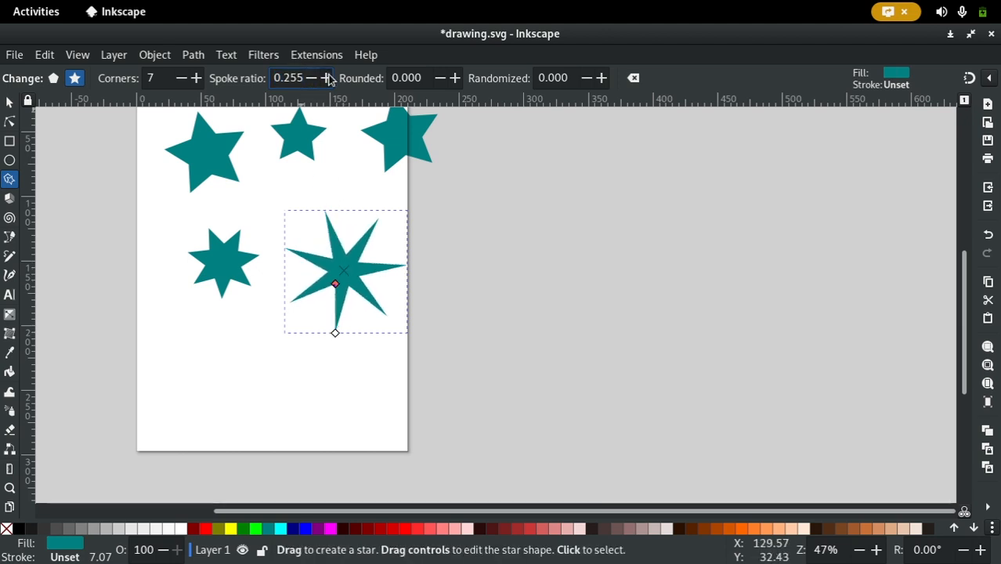
pyautogui.click(328, 77)
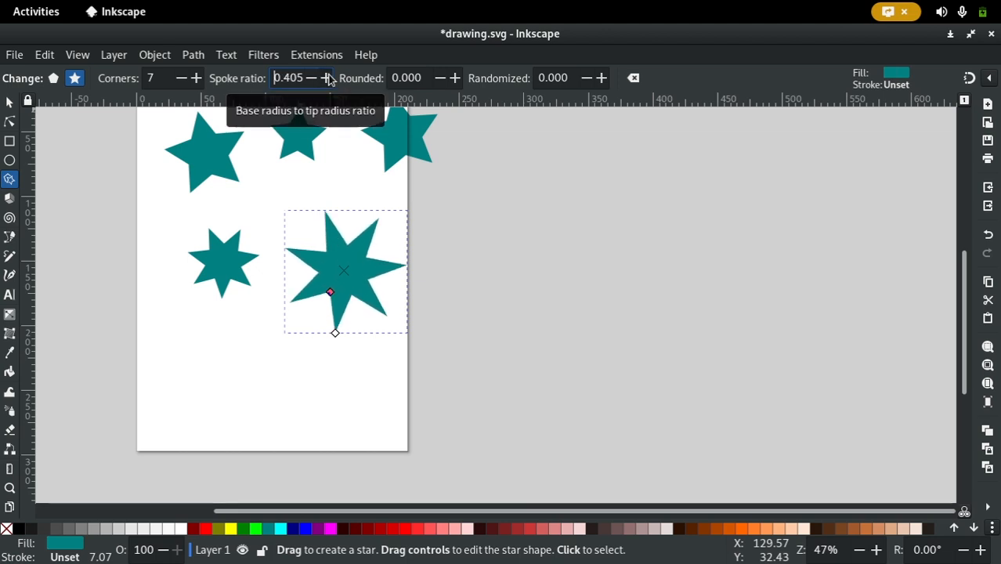
pyautogui.click(328, 77)
pyautogui.click(311, 78)
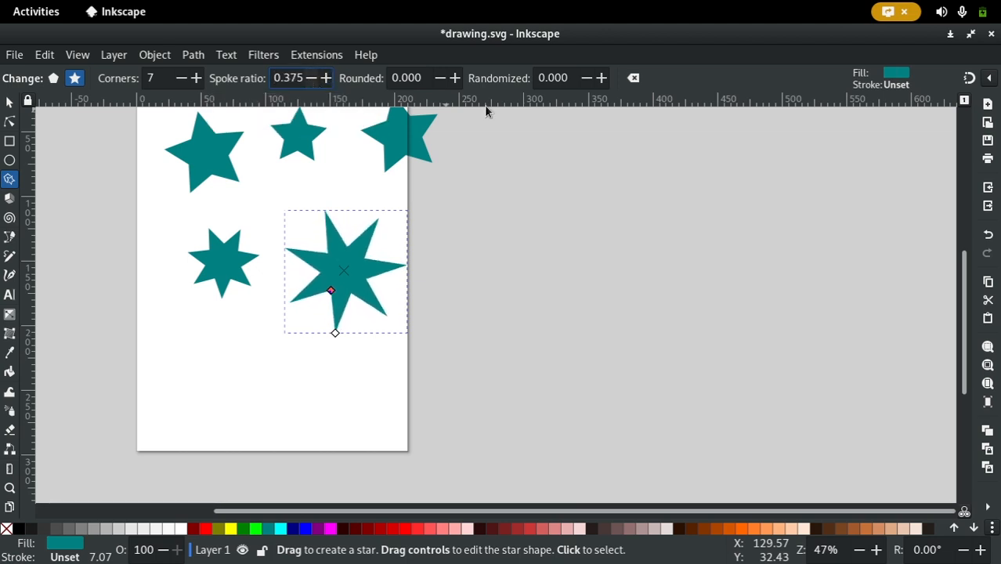
# Try corner rounding values up to about 0.95 on the larger seven-cornered star, and leave the rounding at 0.370.
pyautogui.click(395, 77)
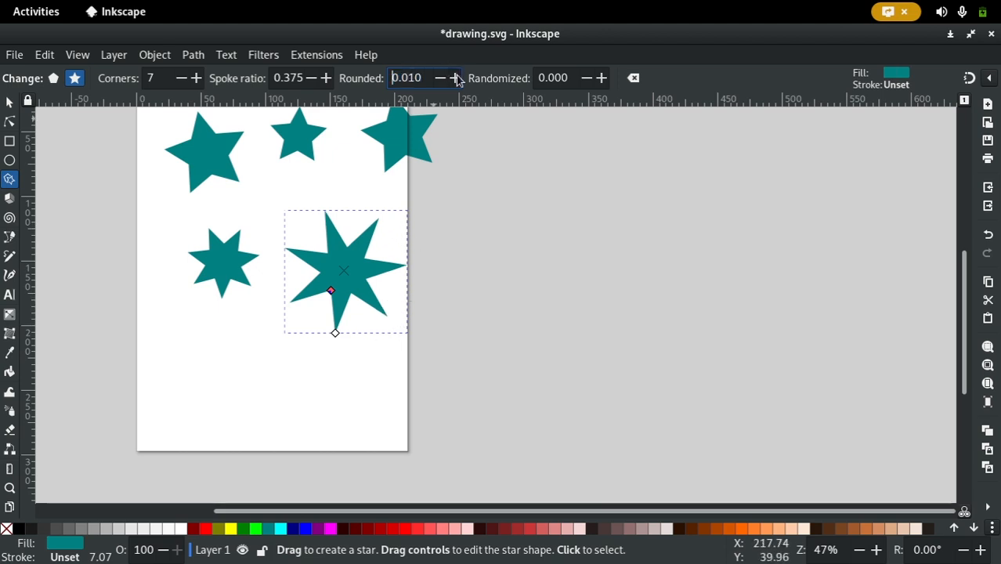
pyautogui.scroll(11, 457, 81)
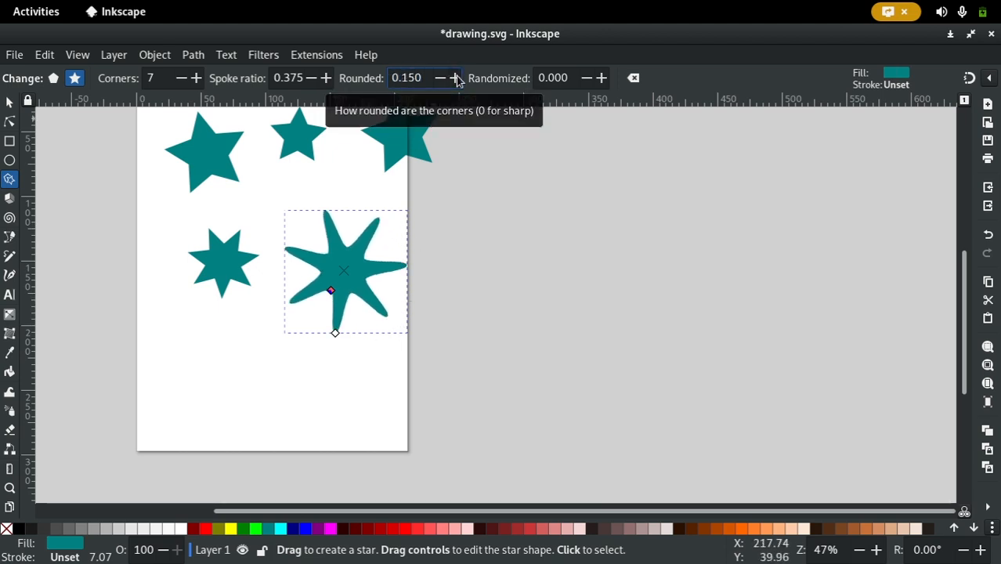
pyautogui.scroll(5, 457, 80)
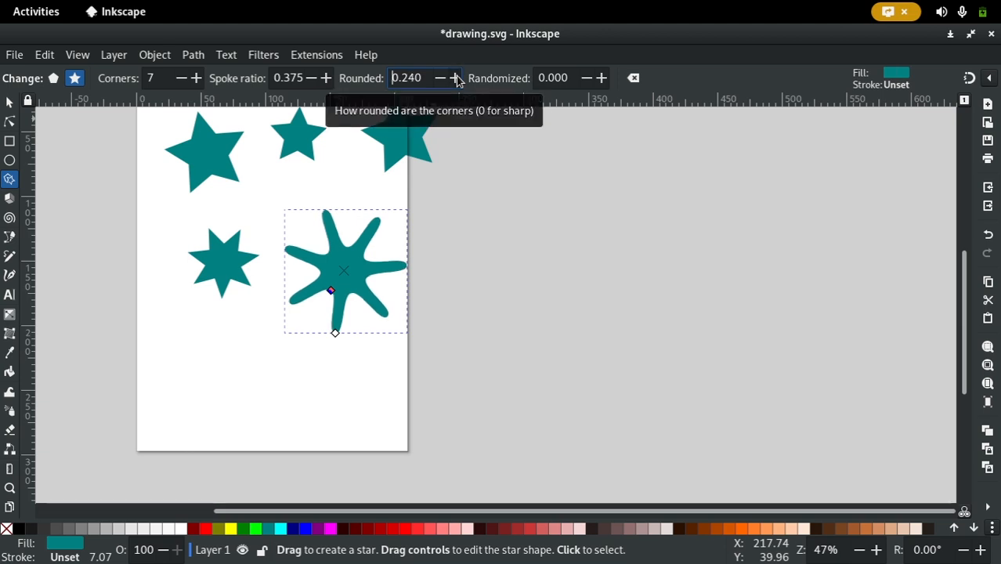
pyautogui.scroll(20, 457, 81)
pyautogui.click(441, 80)
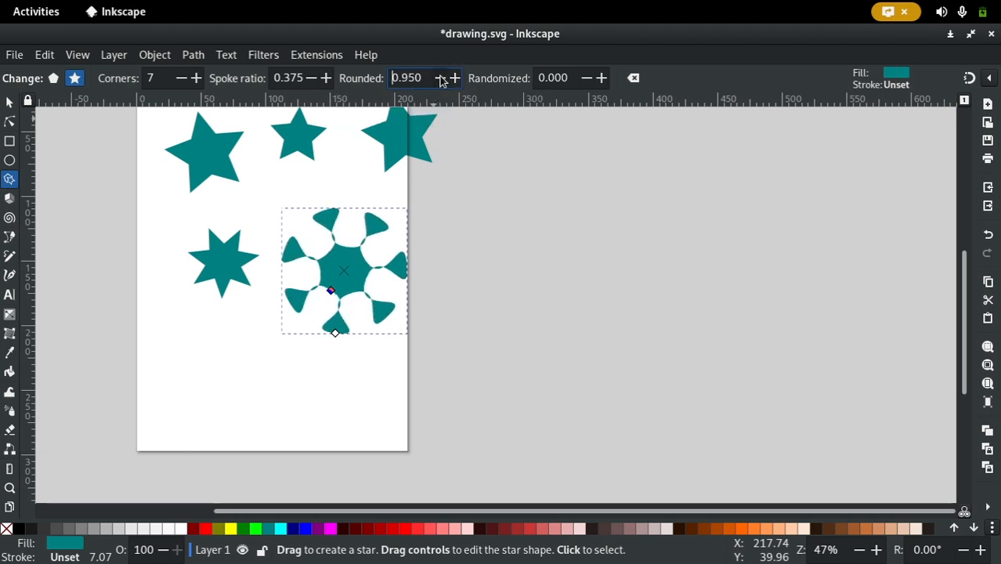
pyautogui.scroll(-20, 447, 82)
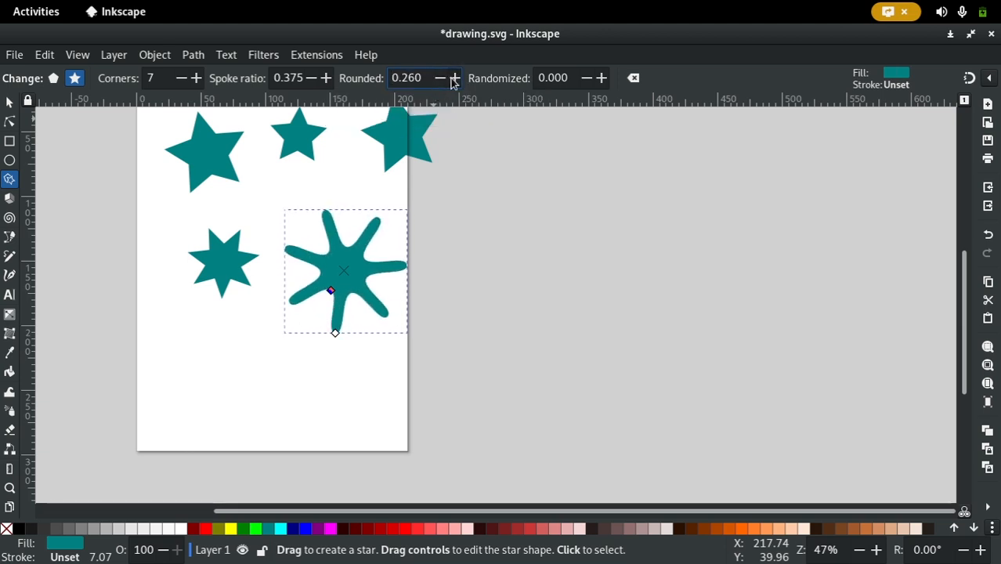
pyautogui.scroll(11, 452, 81)
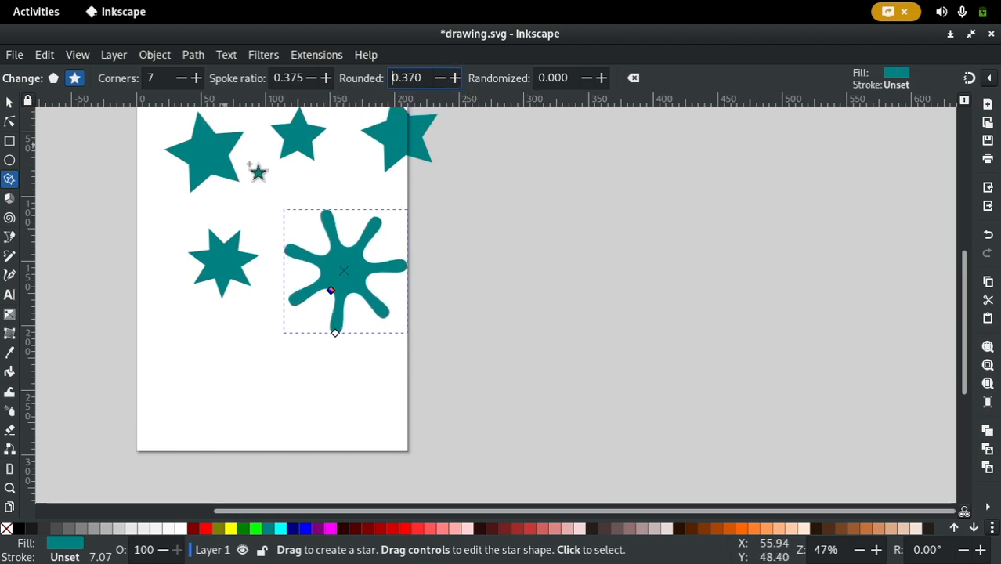
# Try randomizing the larger star's corners and angles, raising the value to about 0.508 and lowering it to -0.109.
pyautogui.click(603, 77)
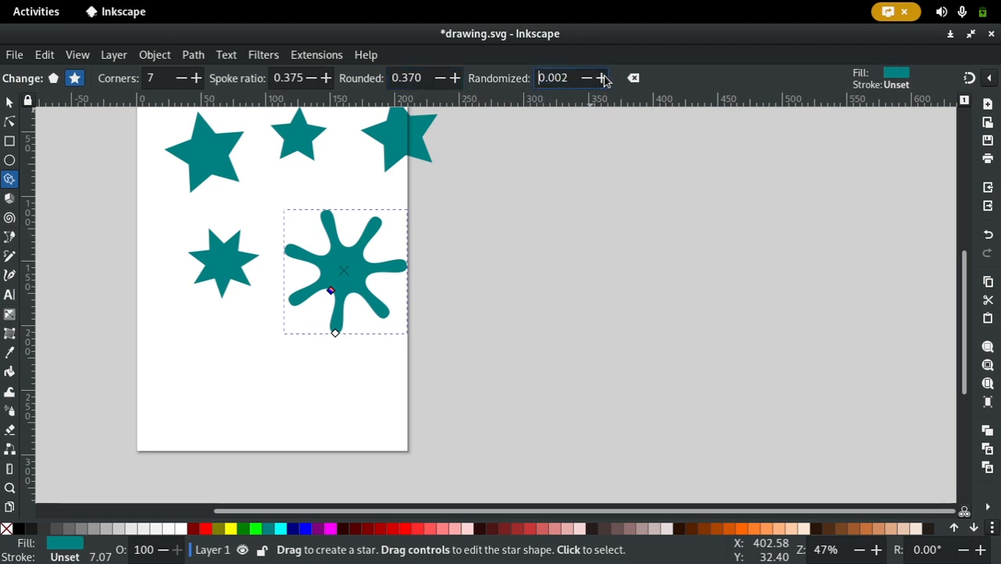
pyautogui.scroll(4, 603, 77)
pyautogui.scroll(-1, 604, 78)
pyautogui.scroll(2, 583, 87)
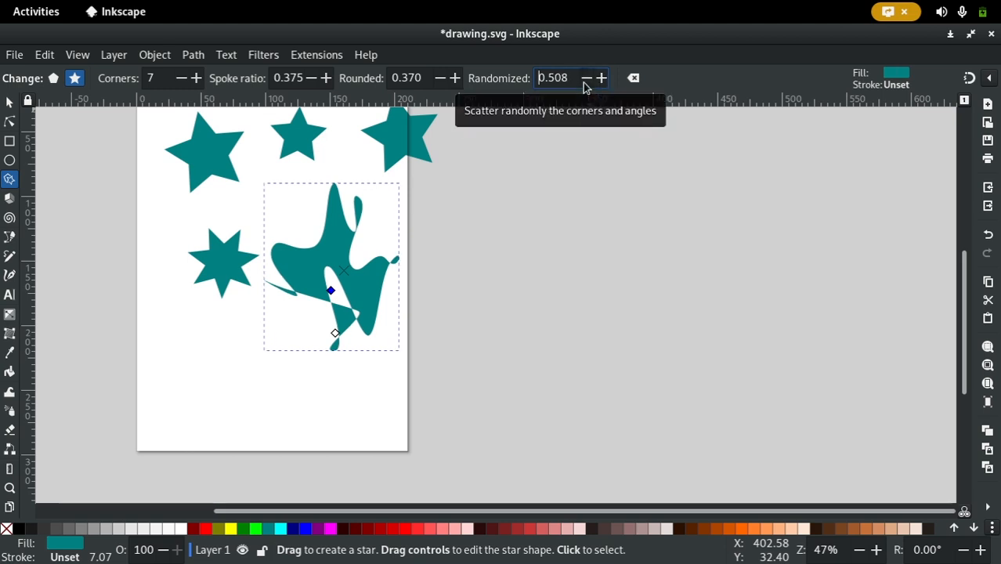
pyautogui.scroll(-6, 584, 87)
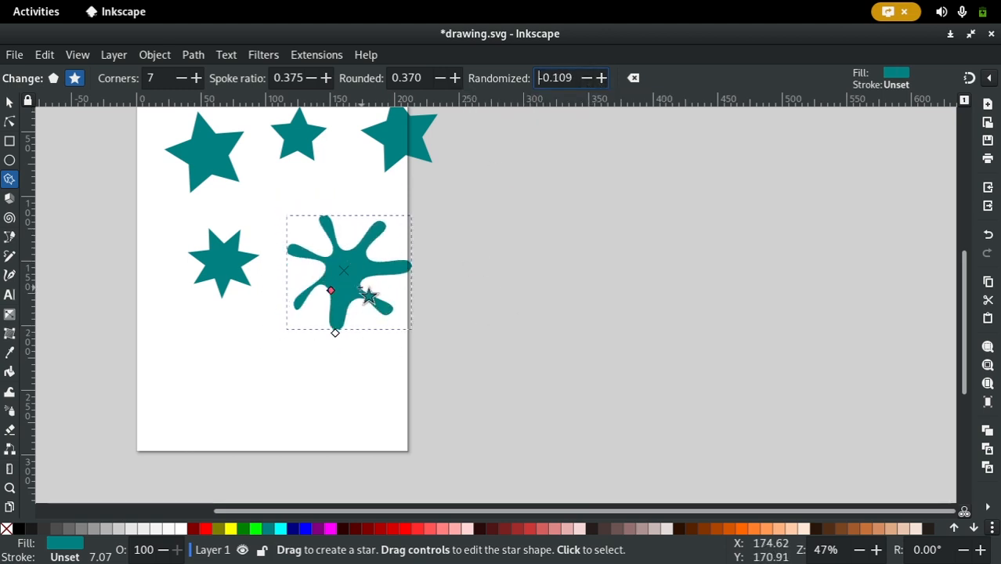
# Reset the larger star's shape parameters to their defaults, and change its flat fill to purple with a hue of 305.
pyautogui.click(633, 78)
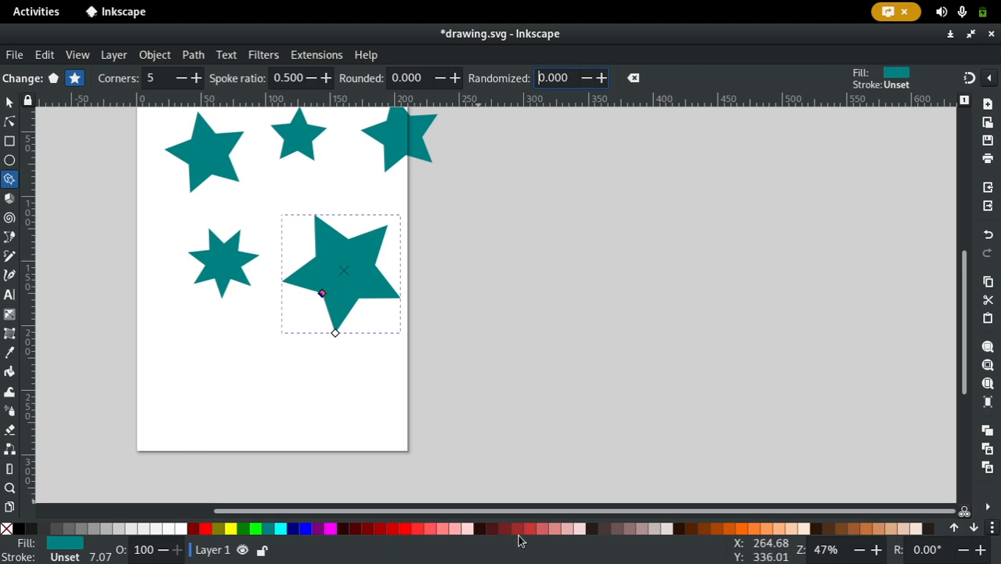
pyautogui.click(161, 59)
pyautogui.click(165, 71)
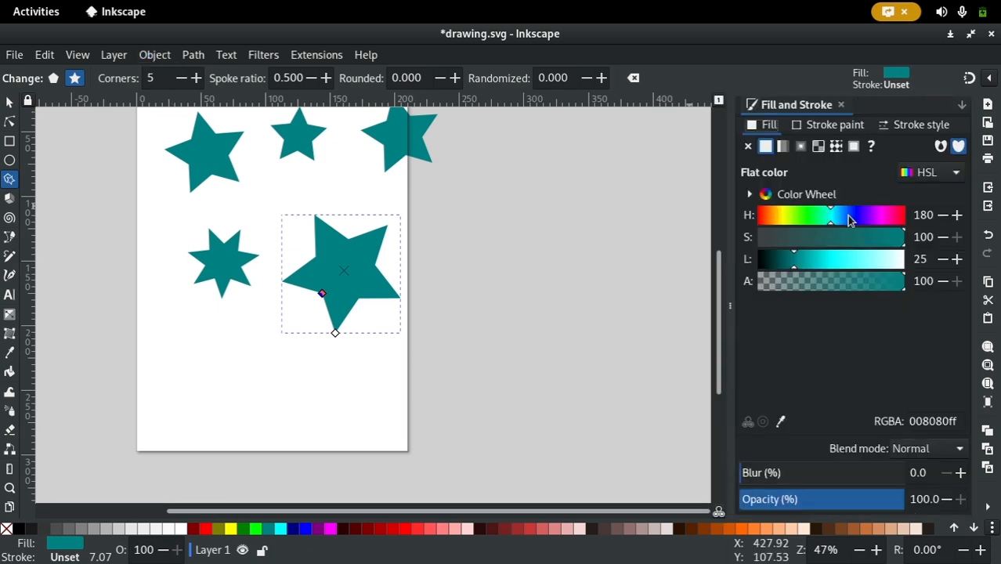
pyautogui.moveTo(849, 217); pyautogui.dragTo(880, 222)
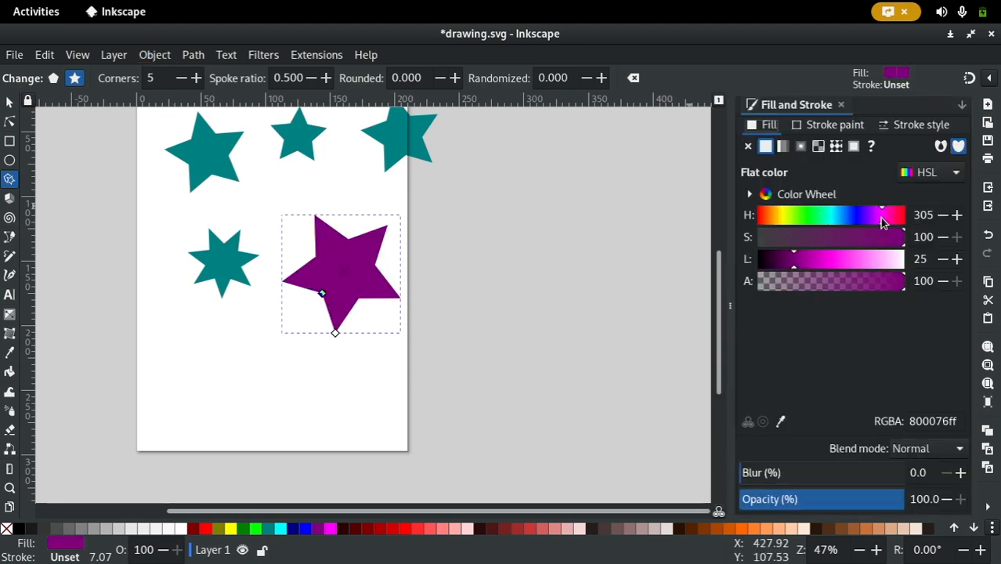
# Give the purple star a flat blue stroke with hue 200, saturation 100 and lightness 35.
pyautogui.click(819, 126)
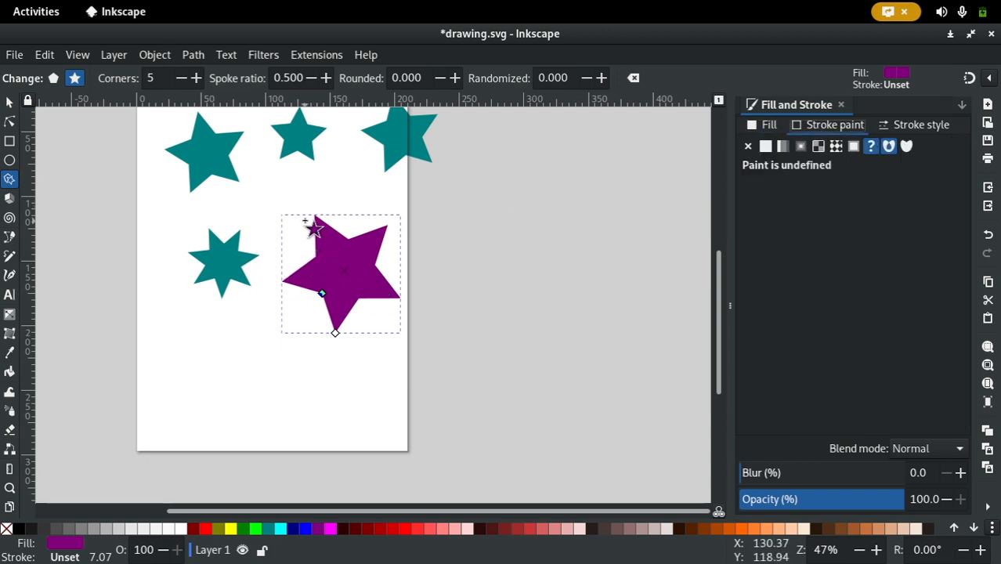
pyautogui.click(766, 147)
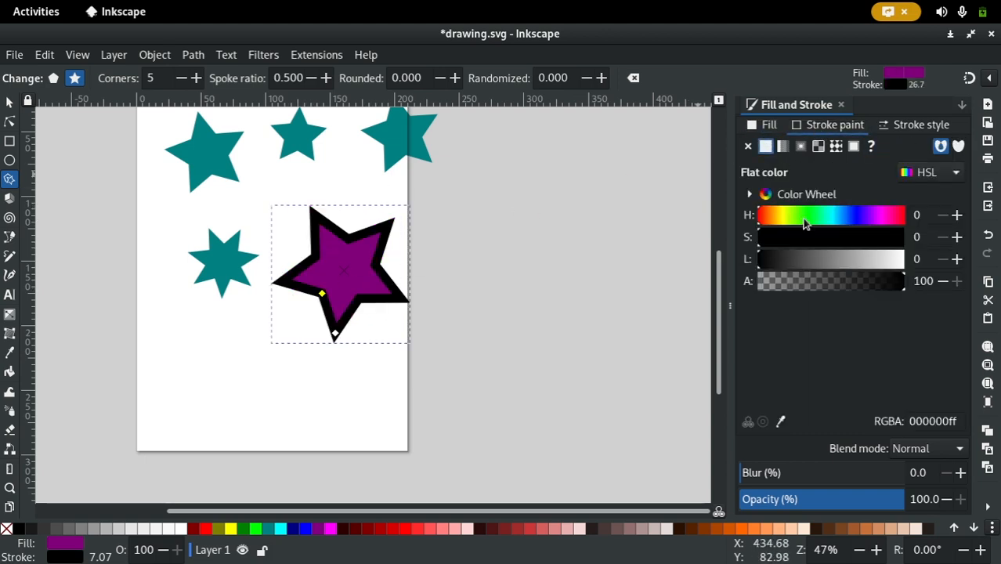
pyautogui.moveTo(829, 244)
pyautogui.mouseDown()
pyautogui.moveTo(867, 244)
pyautogui.moveTo(832, 244)
pyautogui.mouseUp()
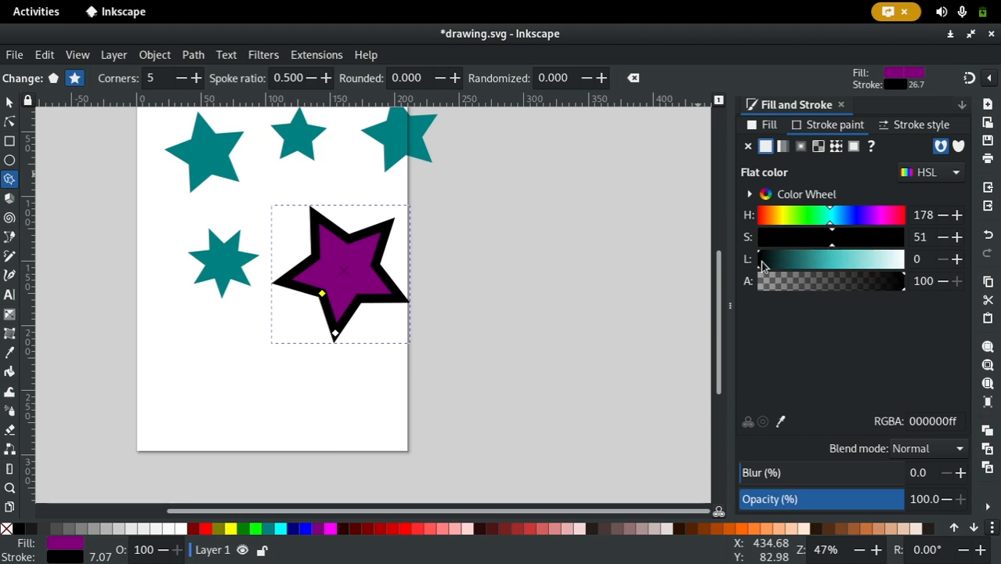
pyautogui.moveTo(762, 260)
pyautogui.mouseDown()
pyautogui.moveTo(895, 270)
pyautogui.moveTo(836, 262)
pyautogui.moveTo(854, 243)
pyautogui.moveTo(926, 246)
pyautogui.mouseUp()
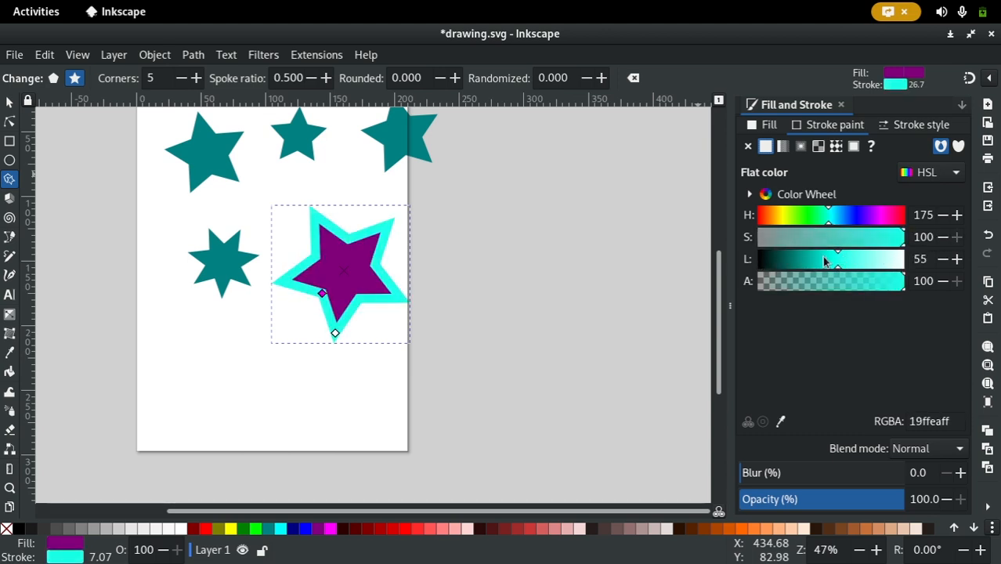
pyautogui.moveTo(824, 262); pyautogui.dragTo(809, 259)
pyautogui.moveTo(871, 219)
pyautogui.mouseDown()
pyautogui.moveTo(890, 220)
pyautogui.moveTo(838, 217)
pyautogui.mouseUp()
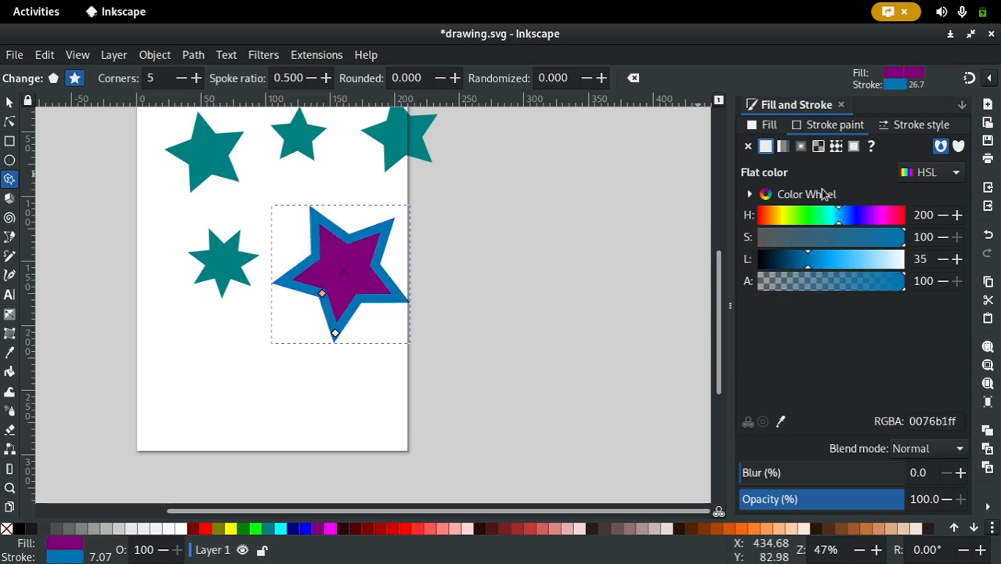
# Reduce the purple star's stroke width to about 3.57 mm, and set its stroke to no paint.
pyautogui.click(906, 130)
pyautogui.click(863, 151)
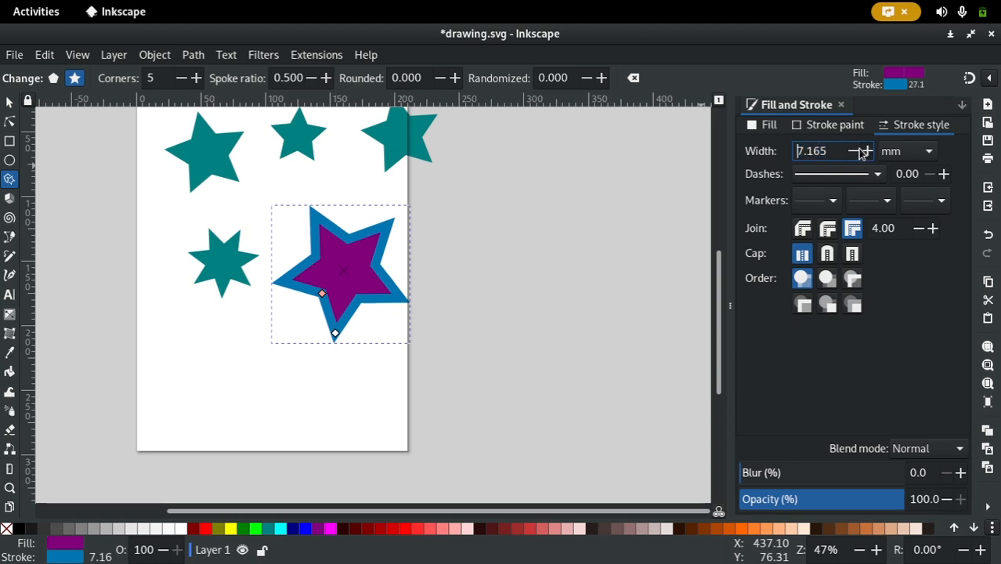
pyautogui.scroll(-6, 858, 154)
pyautogui.scroll(-15, 859, 154)
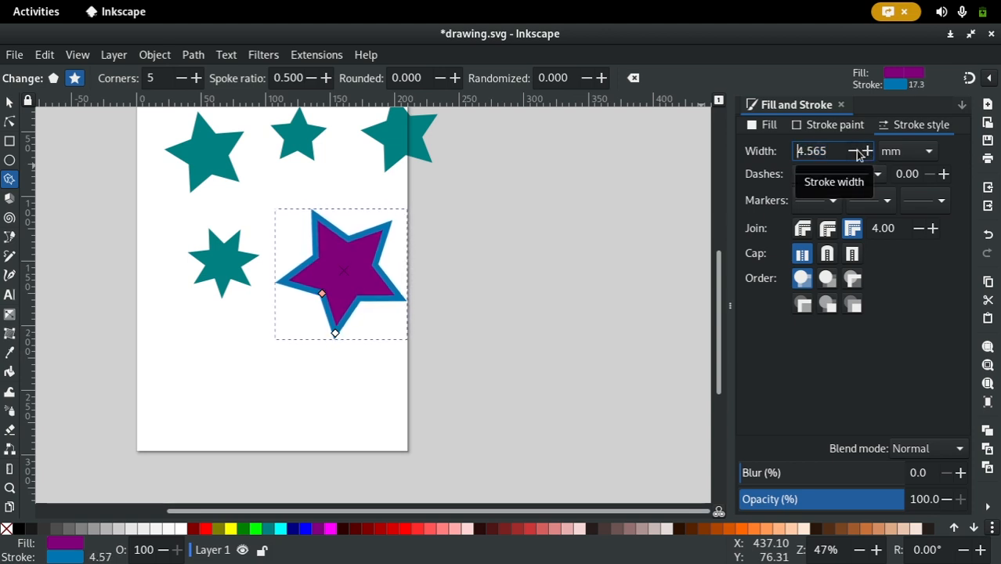
pyautogui.scroll(-11, 859, 154)
pyautogui.click(831, 126)
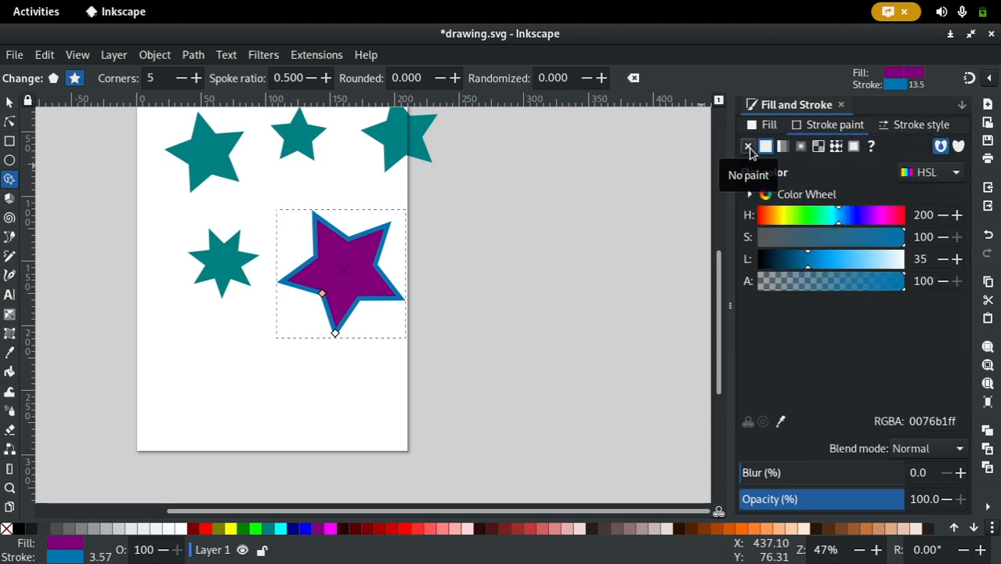
pyautogui.click(748, 148)
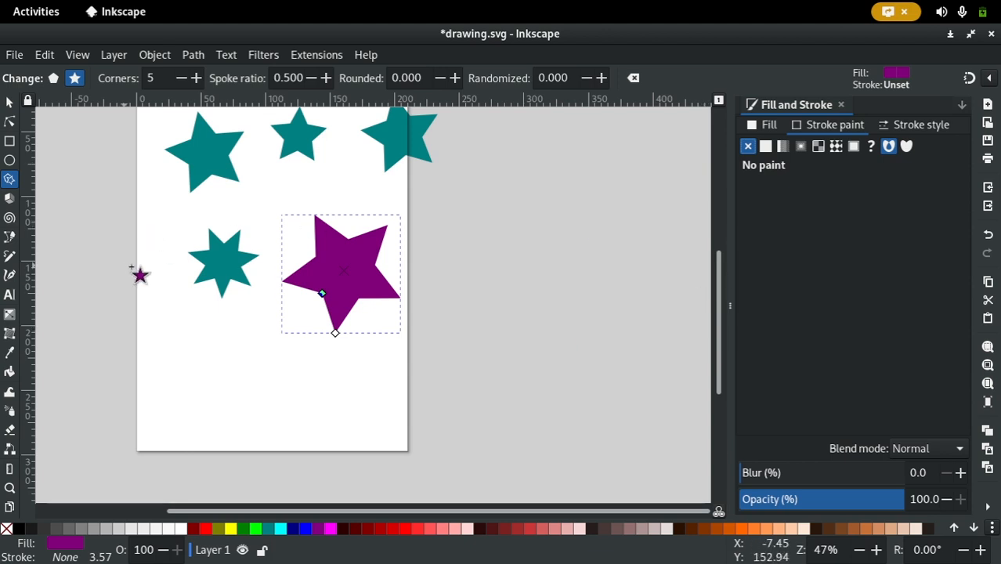
# Convert the large purple star into a regular polygon.
pyautogui.keyDown('ctrl'); pyautogui.scroll(1, 453, 213); pyautogui.keyUp('ctrl')
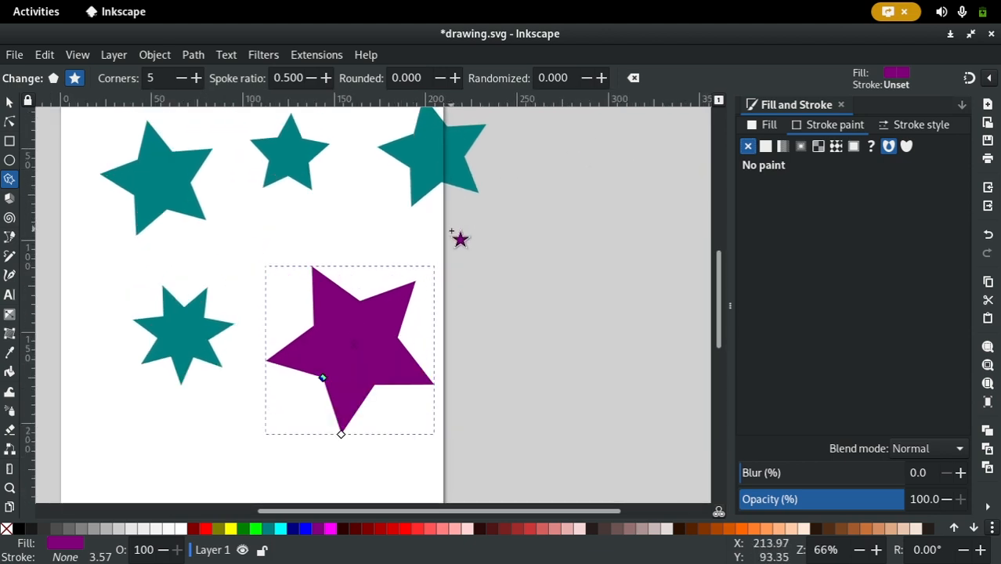
pyautogui.click(859, 552)
pyautogui.click(859, 551)
pyautogui.click(858, 552)
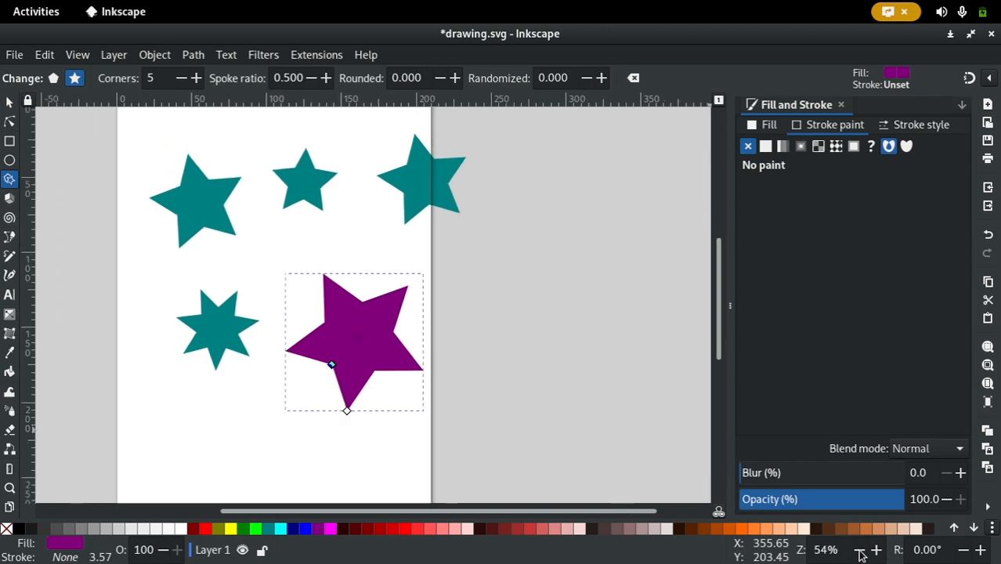
pyautogui.click(859, 551)
pyautogui.click(858, 551)
pyautogui.click(859, 551)
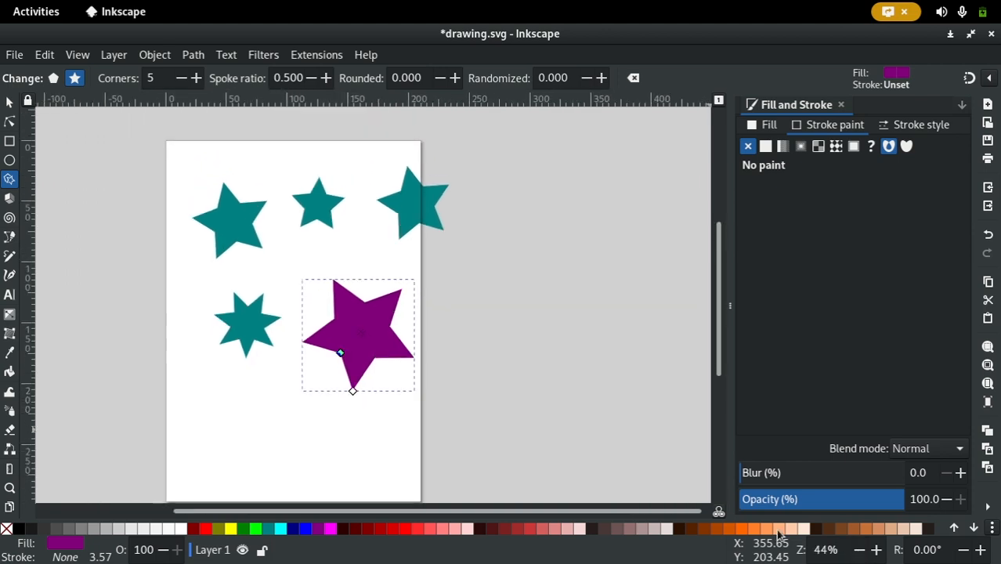
pyautogui.click(52, 78)
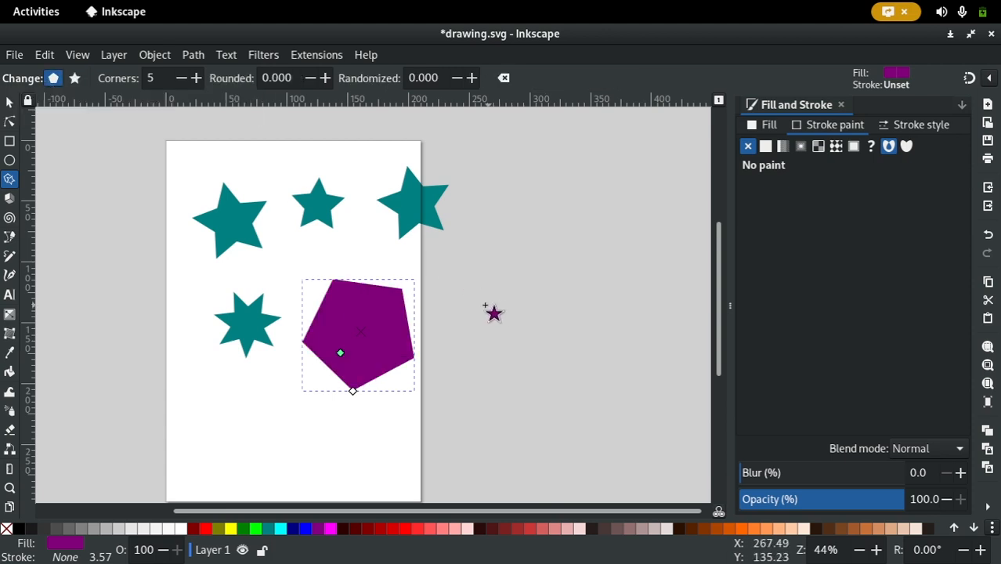
# Convert the teal star that overlaps the page's right edge into a regular polygon.
pyautogui.moveTo(479, 305); pyautogui.dragTo(277, 304)
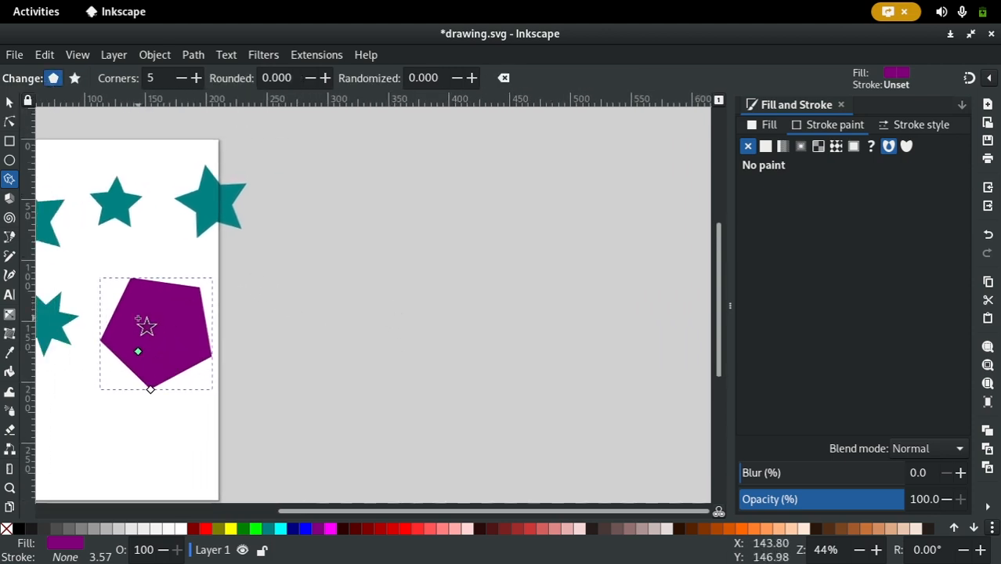
pyautogui.moveTo(137, 319); pyautogui.dragTo(405, 339)
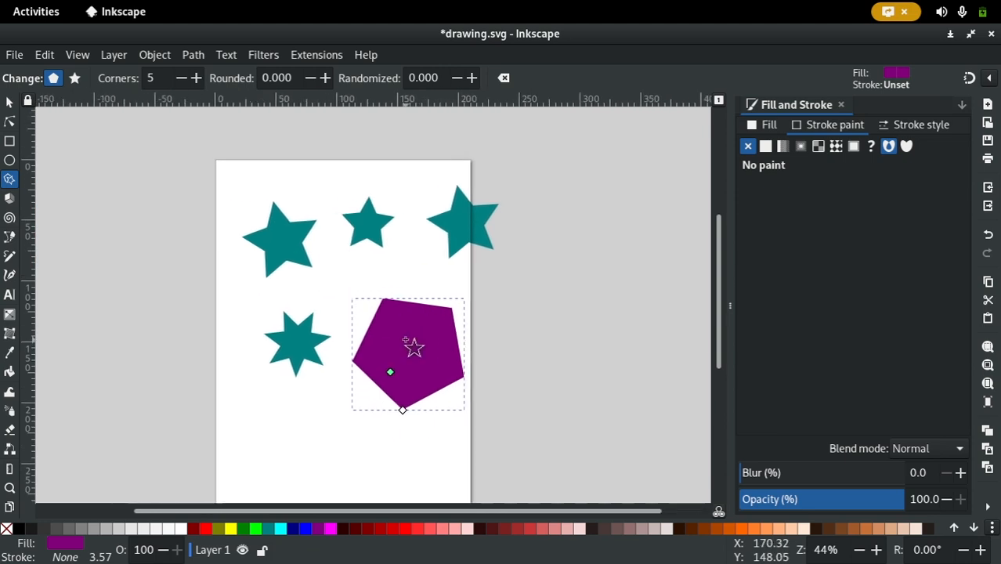
pyautogui.click(485, 232)
pyautogui.click(53, 78)
# Convert the small seven-cornered teal star into a regular polygon, and deselect it.
pyautogui.hscroll(5, 309, 297)
pyautogui.scroll(-1, 309, 296)
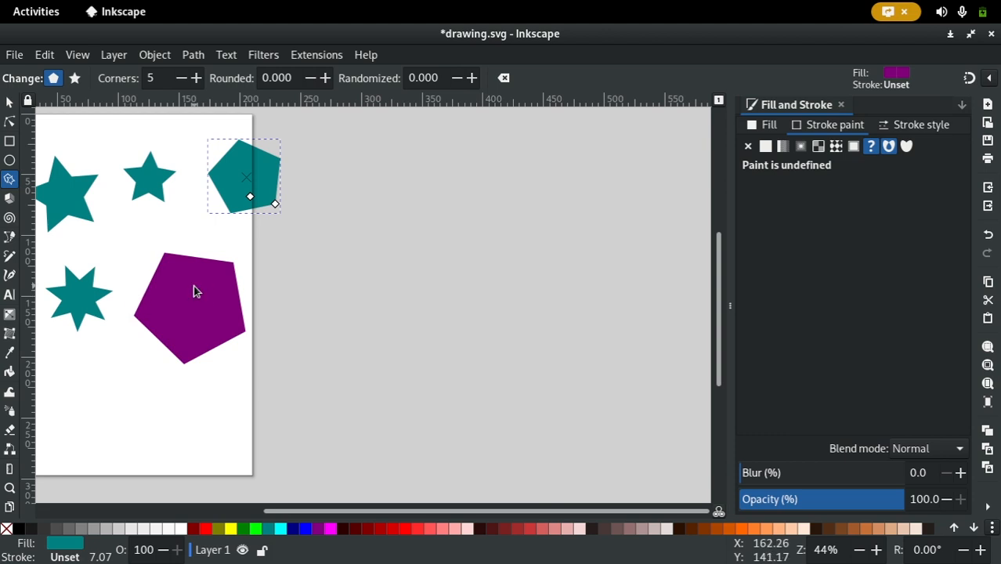
pyautogui.click(195, 291)
pyautogui.scroll(1, 99, 277)
pyautogui.click(270, 322)
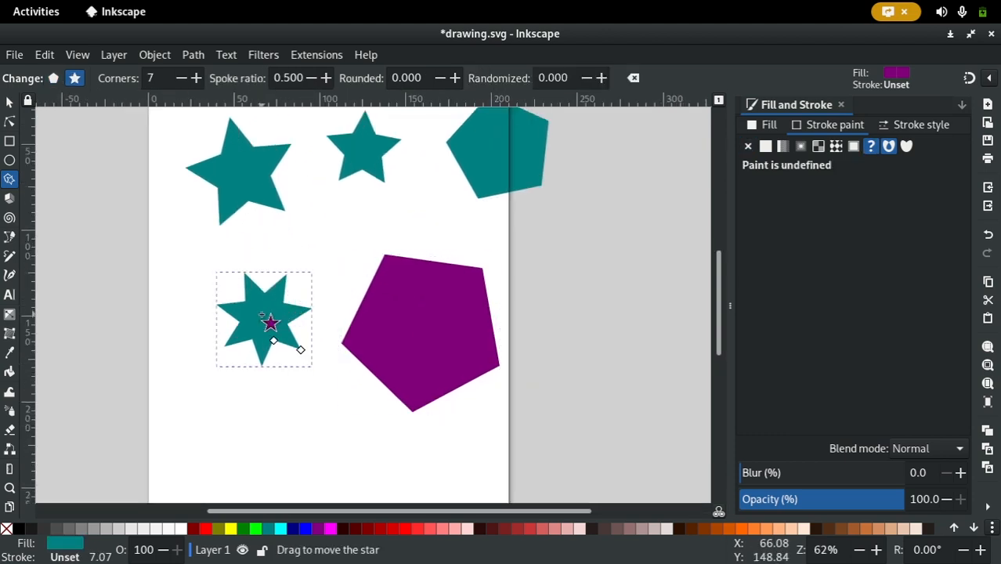
pyautogui.click(54, 78)
pyautogui.click(133, 307)
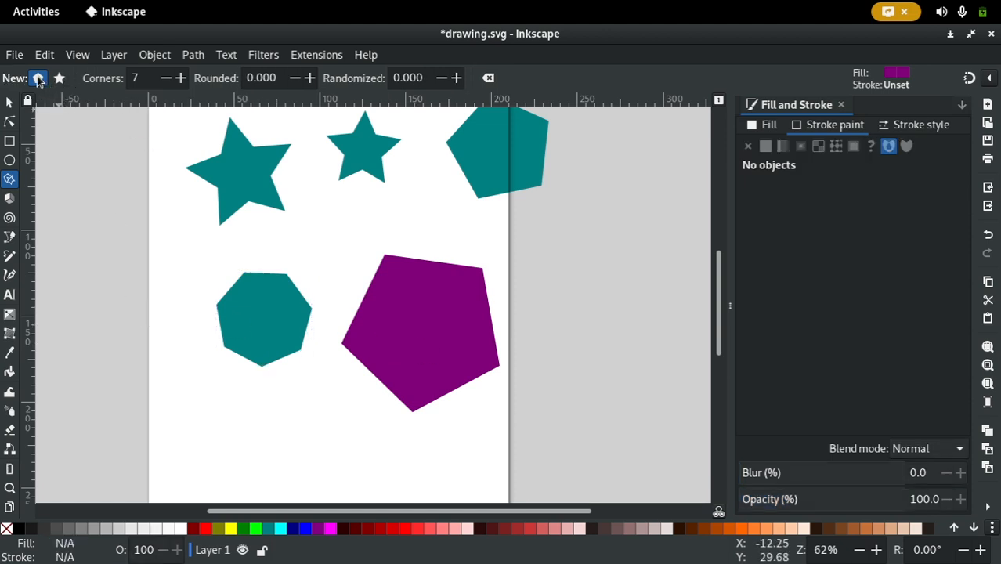
# Draw two seven-cornered polygons, each about 50 mm wide, one above the other in the empty area to the right of the page.
pyautogui.moveTo(475, 342); pyautogui.dragTo(304, 317)
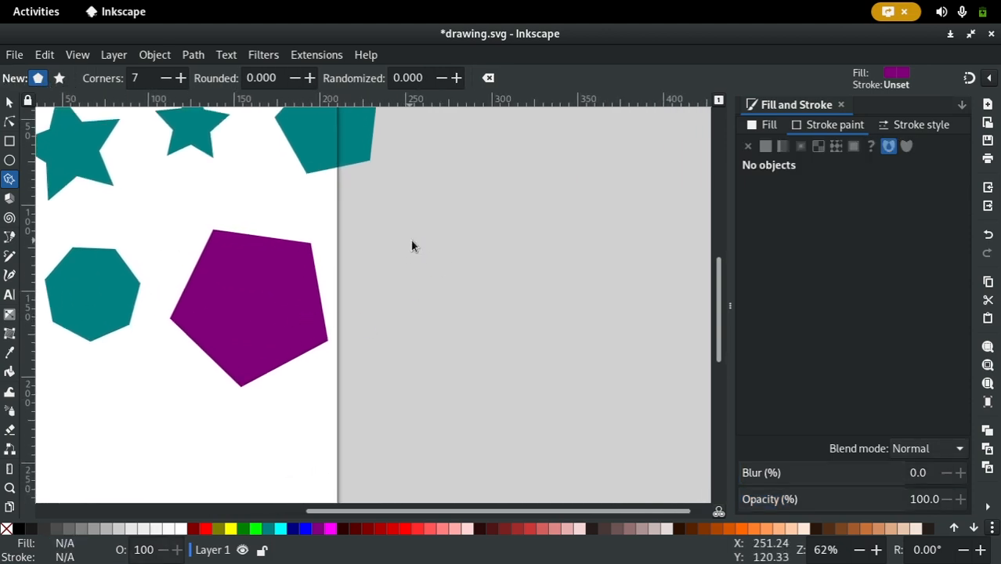
pyautogui.moveTo(412, 245); pyautogui.dragTo(426, 282)
pyautogui.moveTo(407, 397); pyautogui.dragTo(389, 329)
pyautogui.click(858, 550)
pyautogui.click(858, 550)
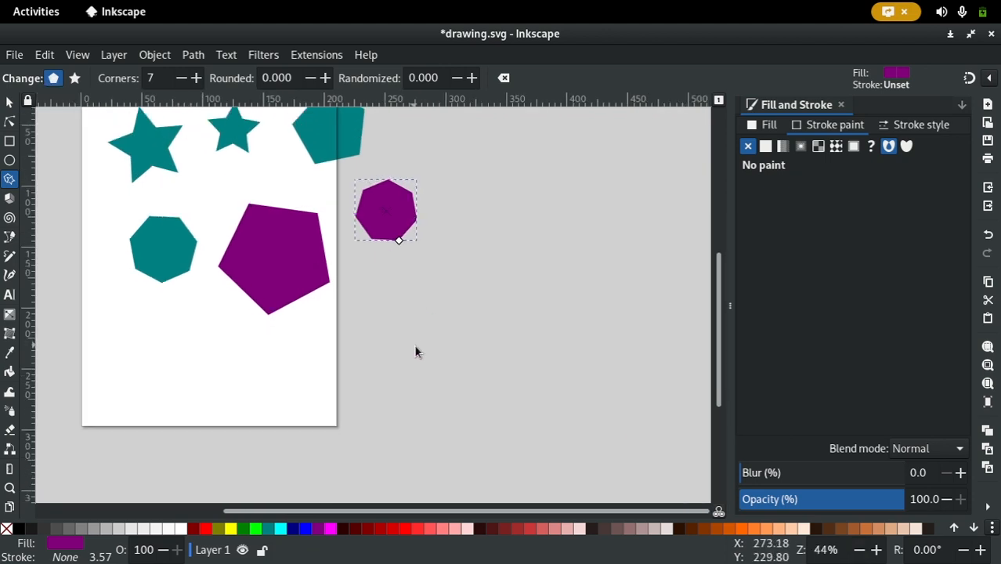
pyautogui.moveTo(413, 344); pyautogui.dragTo(439, 364)
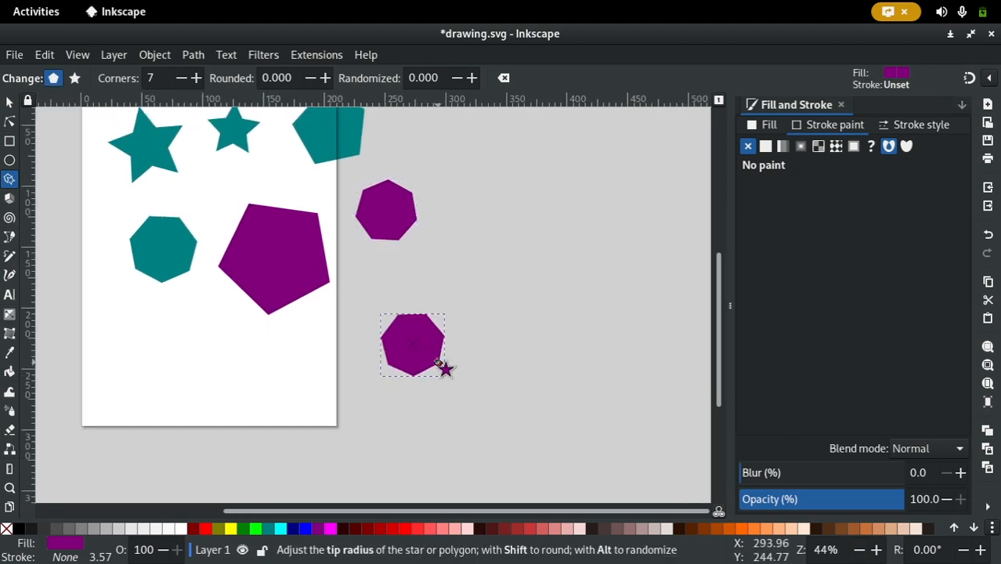
# Reduce the lower new polygon to 3 corners, and raise its number of corners to 6.
pyautogui.click(181, 82)
pyautogui.click(182, 81)
pyautogui.click(182, 82)
pyautogui.click(181, 82)
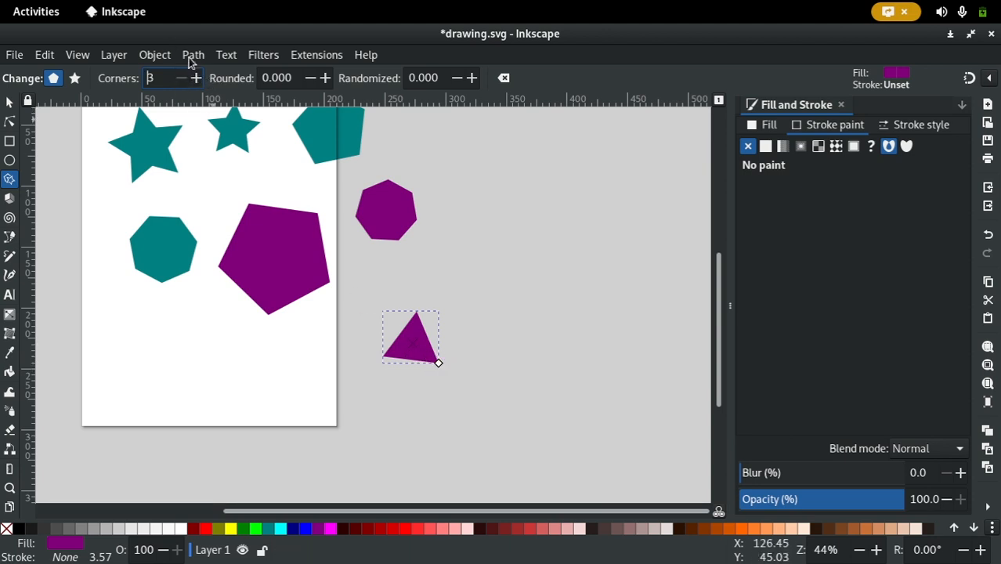
pyautogui.click(196, 78)
pyautogui.click(197, 78)
pyautogui.click(197, 78)
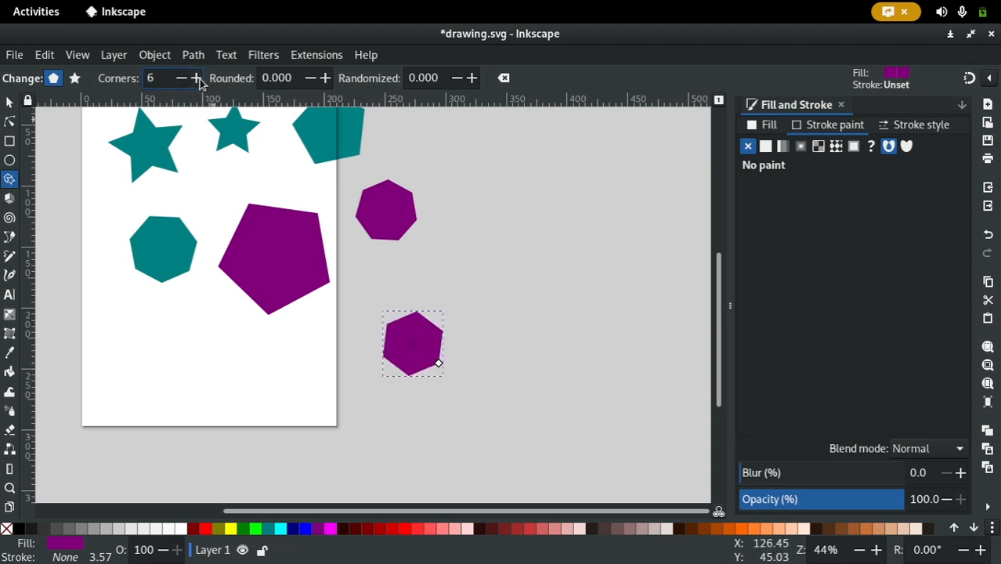
# Raise the lower new polygon's number of corners to 15, and reduce it to 13.
pyautogui.click(196, 79)
pyautogui.click(197, 79)
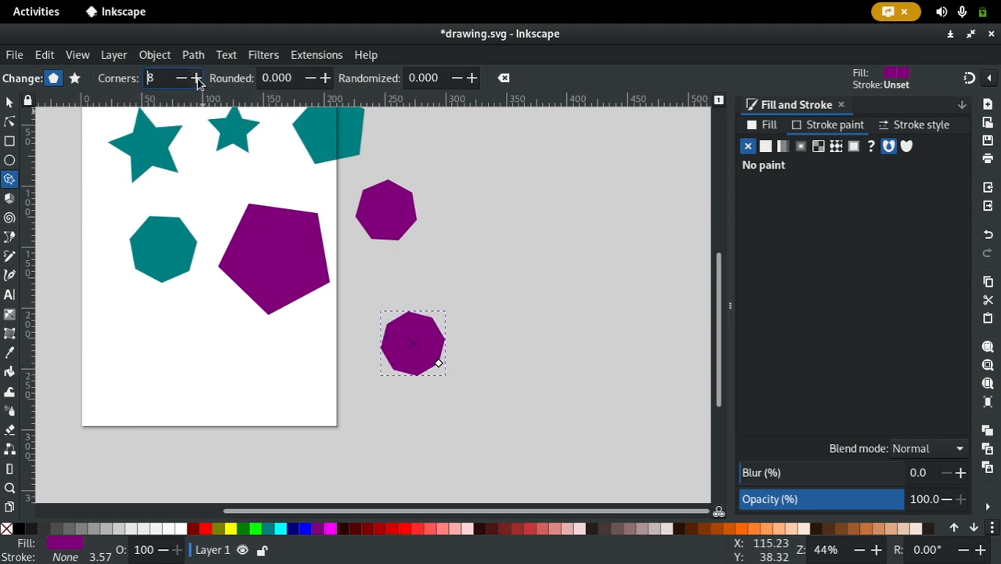
pyautogui.click(196, 78)
pyautogui.click(197, 78)
pyautogui.click(197, 78)
pyautogui.click(197, 78)
pyautogui.click(196, 78)
pyautogui.click(196, 78)
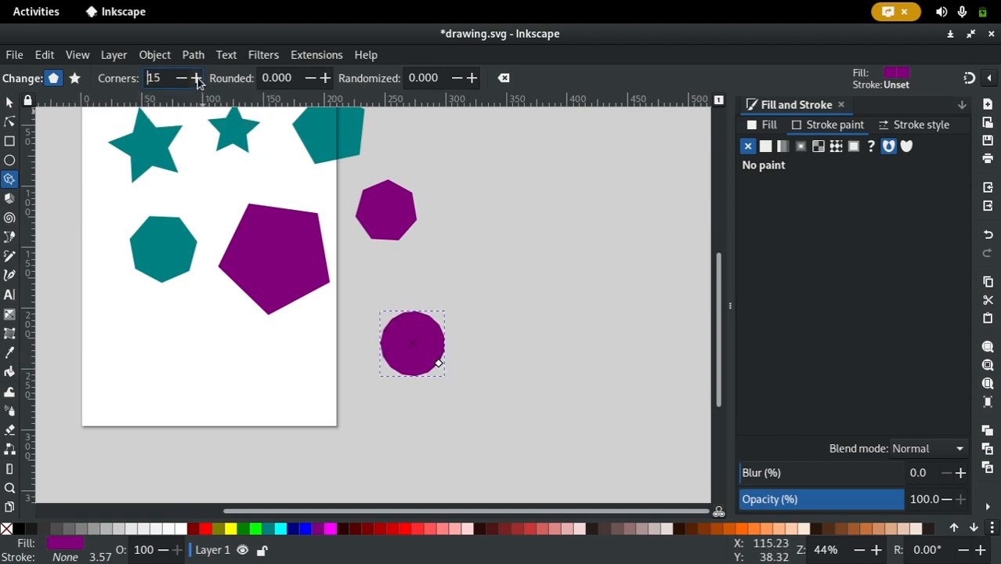
pyautogui.click(182, 83)
pyautogui.click(183, 83)
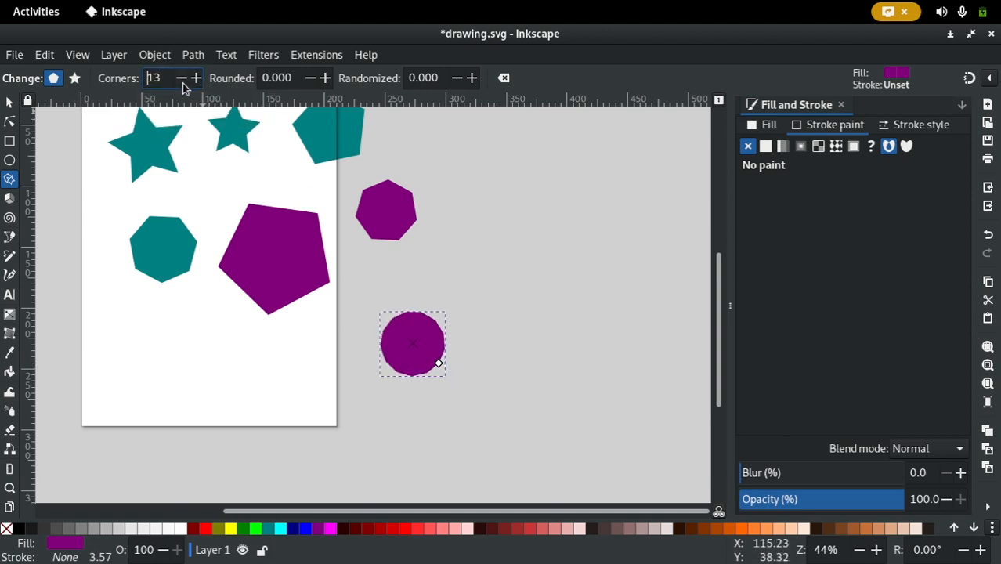
# Slightly round the lower polygon's corners, and draw a larger 13-cornered polygon about 125 mm wide in the empty area to its upper right.
pyautogui.click(325, 78)
pyautogui.scroll(6, 325, 79)
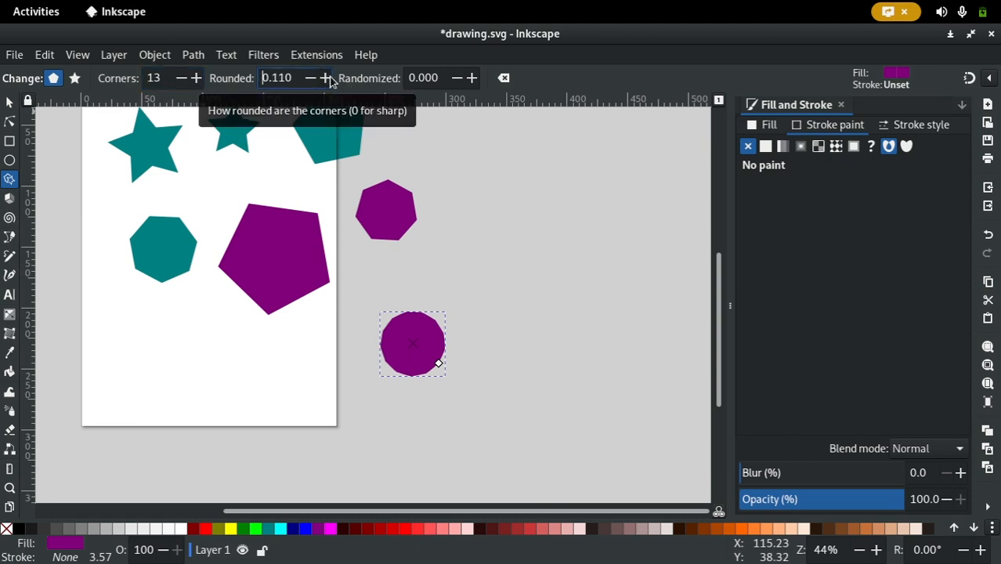
pyautogui.scroll(3, 329, 78)
pyautogui.moveTo(520, 219); pyautogui.dragTo(560, 285)
# Set the large new polygon's rounding to 0.420 and its randomization to 0.109.
pyautogui.scroll(20, 325, 78)
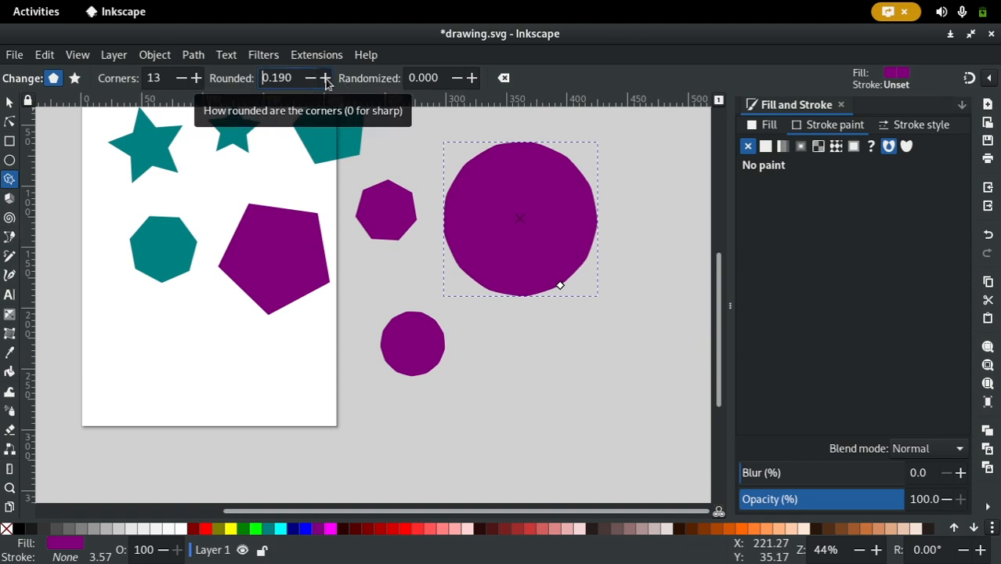
pyautogui.click(311, 79)
pyautogui.scroll(-19, 310, 78)
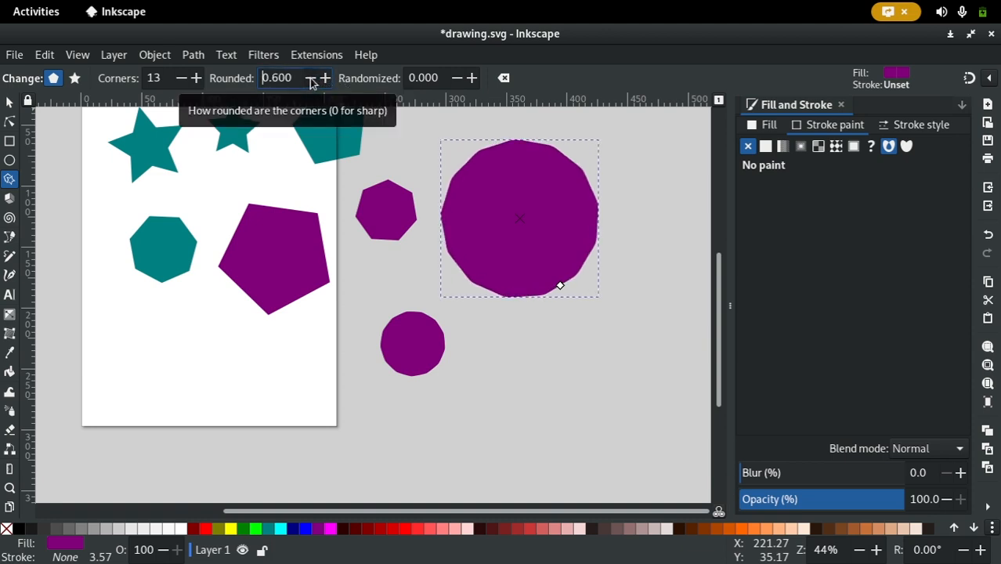
pyautogui.scroll(-2, 311, 82)
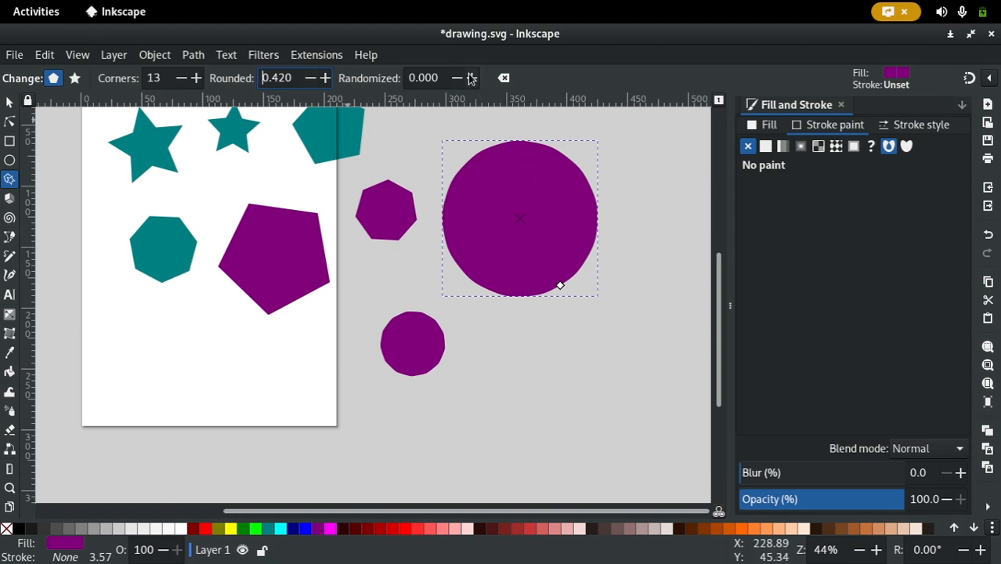
pyautogui.moveTo(472, 78); pyautogui.dragTo(472, 78)
pyautogui.scroll(-2, 469, 82)
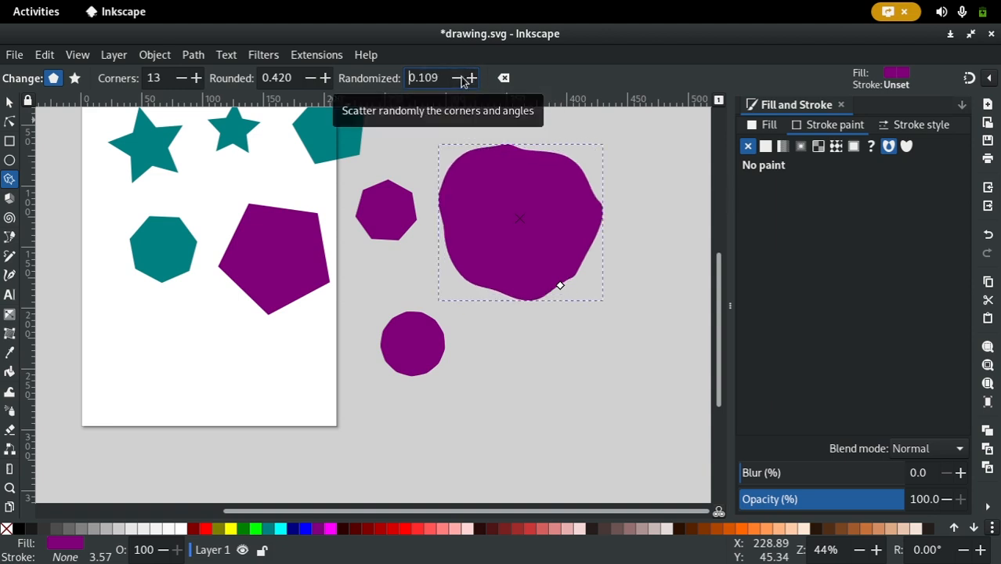
# Draw five more randomized 13-cornered polygons of different sizes, two over the lower part of the page and three below and to the right of it.
pyautogui.moveTo(129, 368); pyautogui.dragTo(182, 406)
pyautogui.moveTo(256, 331); pyautogui.dragTo(354, 311)
pyautogui.scroll(-2, 353, 307)
pyautogui.moveTo(359, 437); pyautogui.dragTo(409, 431)
pyautogui.moveTo(536, 353); pyautogui.dragTo(582, 349)
pyautogui.moveTo(594, 386); pyautogui.dragTo(421, 371)
pyautogui.moveTo(501, 281); pyautogui.dragTo(537, 304)
pyautogui.moveTo(418, 407)
pyautogui.mouseDown()
pyautogui.moveTo(467, 413)
pyautogui.moveTo(353, 346)
pyautogui.moveTo(353, 390)
pyautogui.moveTo(347, 382)
pyautogui.mouseUp()
pyautogui.scroll(3, 324, 328)
pyautogui.hscroll(-5, 324, 328)
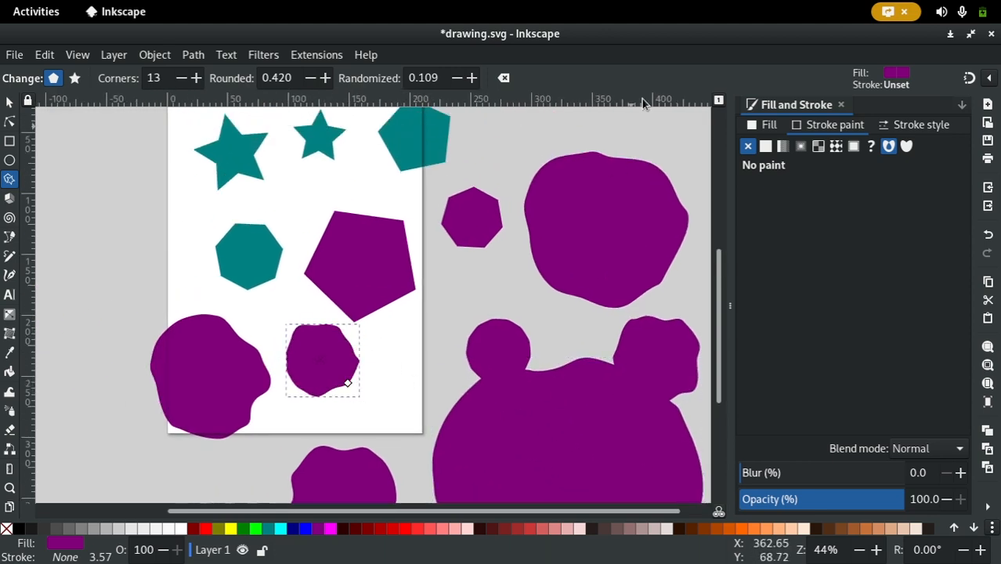
# Reset the small randomized polygon near the page's lower edge and the larger one at its lower-left corner to the default shape settings.
pyautogui.click(504, 78)
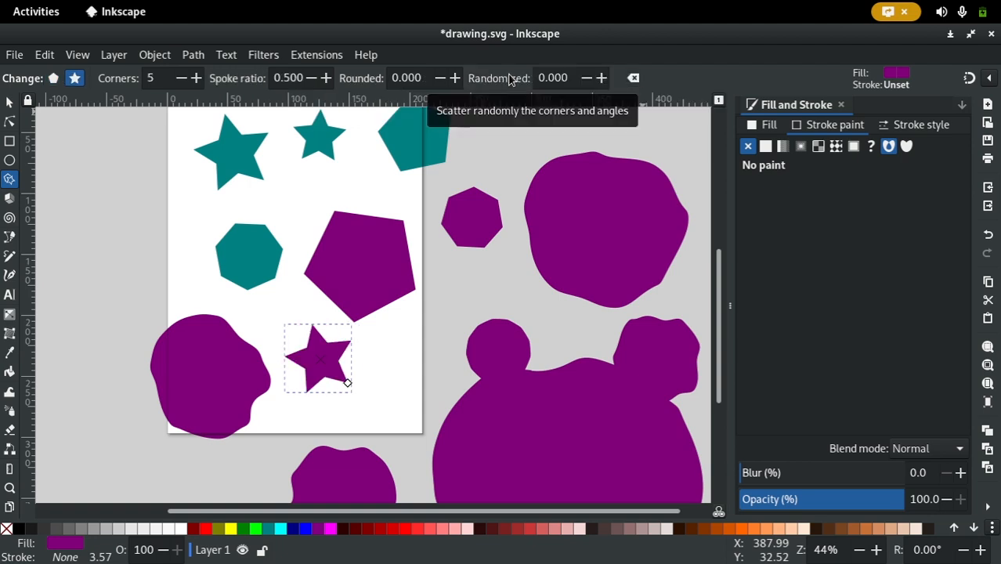
pyautogui.click(237, 348)
pyautogui.click(504, 77)
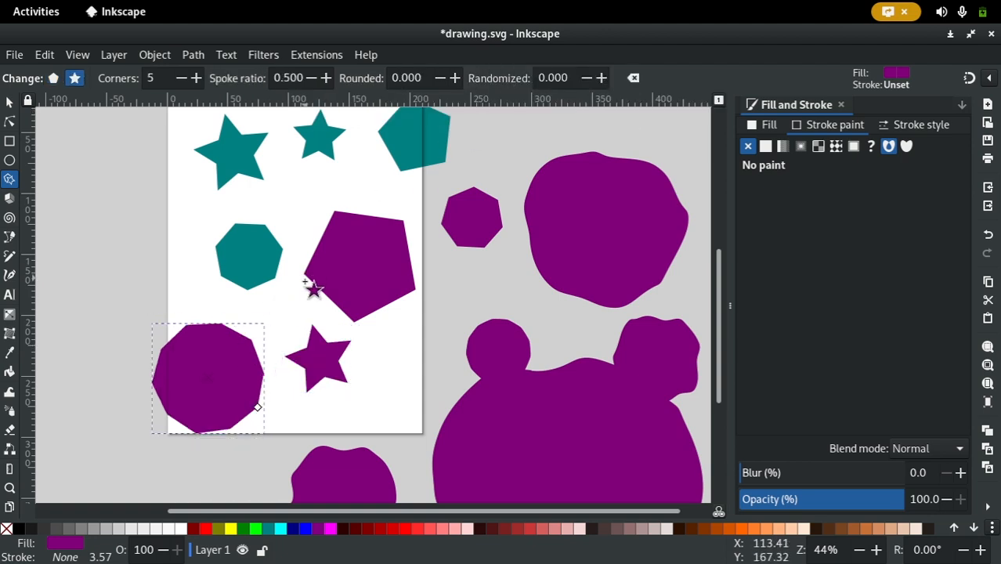
# Reset the largest randomized polygon and the one just below the page to the default shape settings.
pyautogui.click(362, 278)
pyautogui.click(522, 450)
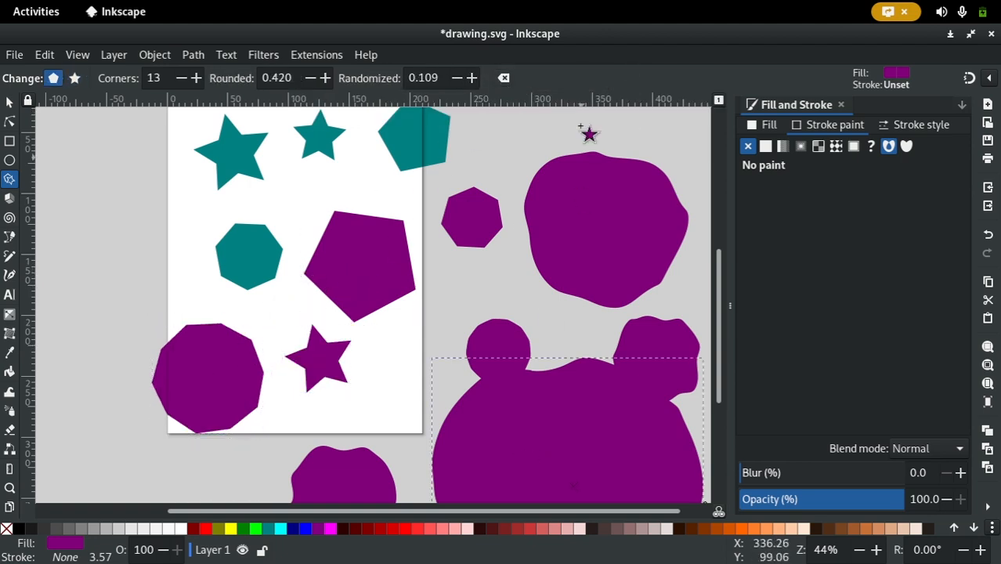
pyautogui.click(504, 78)
pyautogui.click(348, 493)
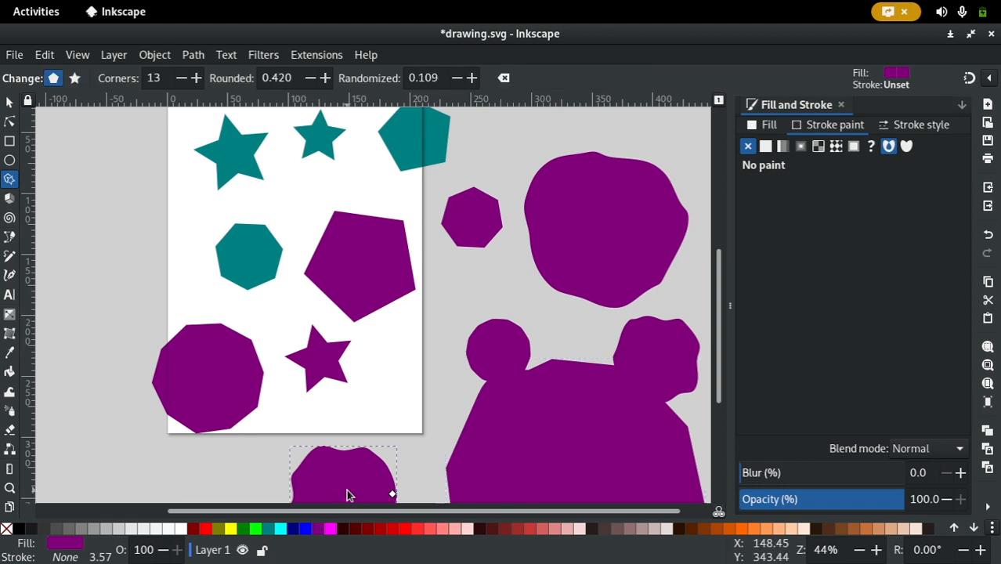
pyautogui.click(502, 79)
pyautogui.moveTo(419, 363); pyautogui.dragTo(402, 309)
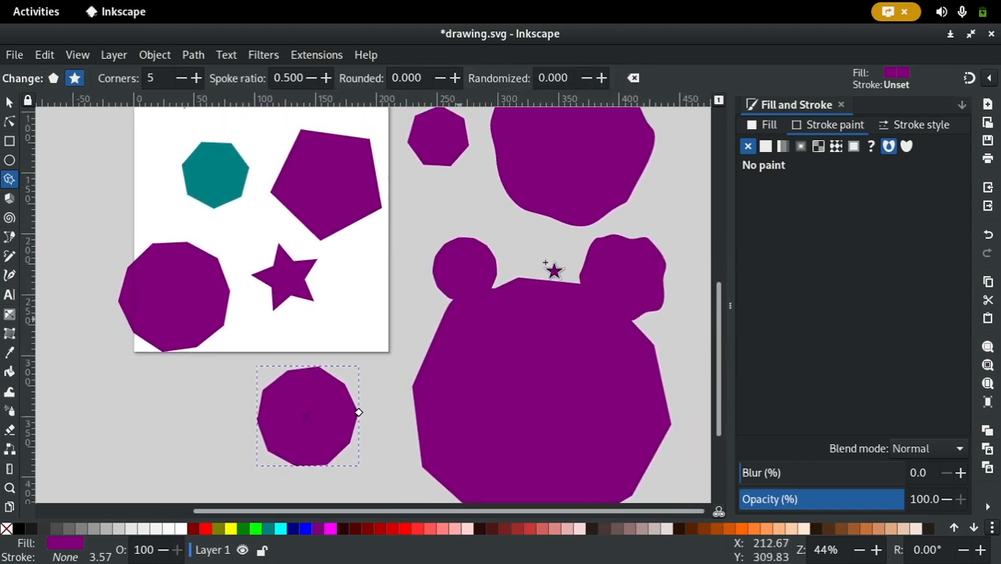
# Try a flat blue stroke (0076b1) on the polygon below the page, and remove the stroke paint.
pyautogui.click(766, 125)
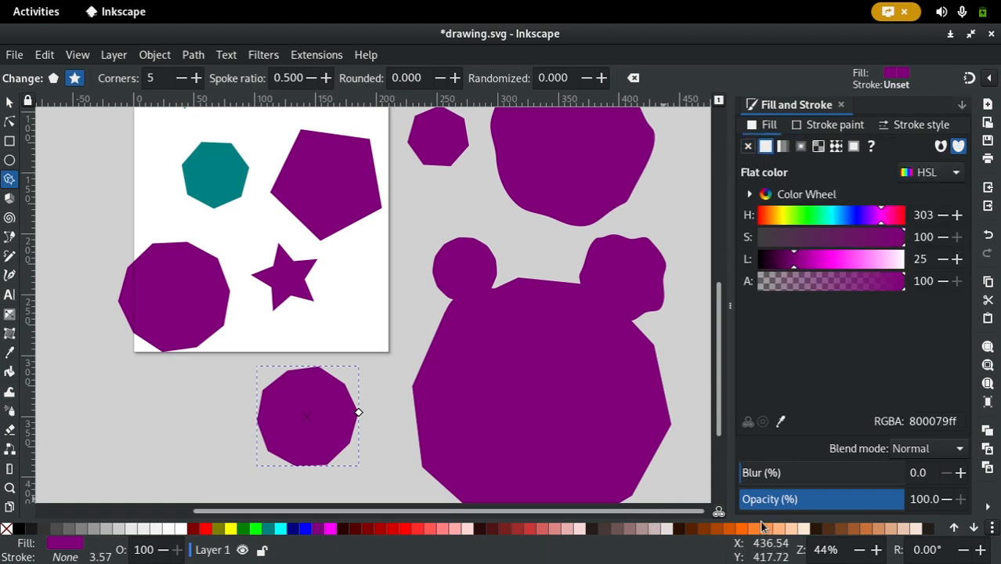
pyautogui.click(809, 131)
pyautogui.click(765, 148)
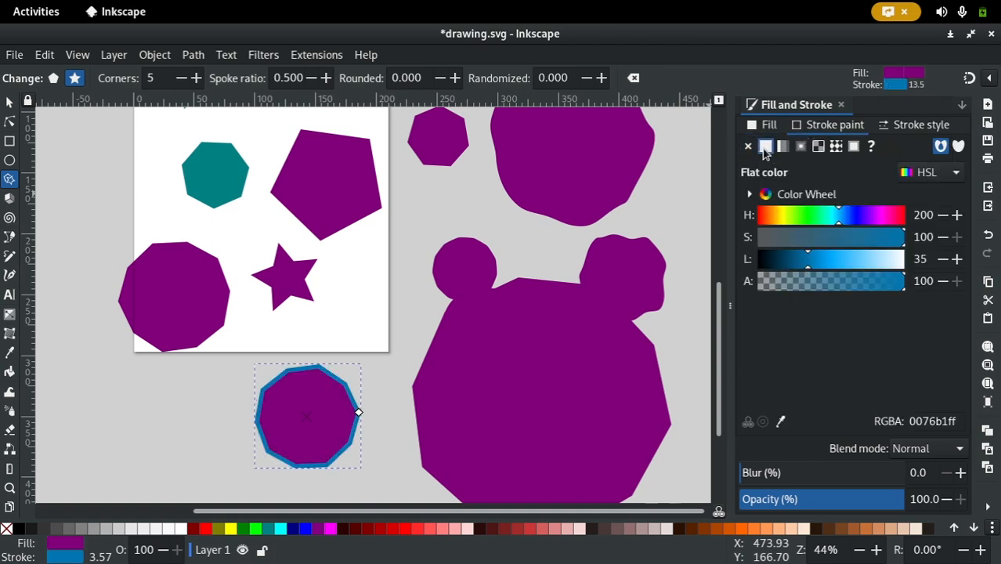
pyautogui.click(748, 148)
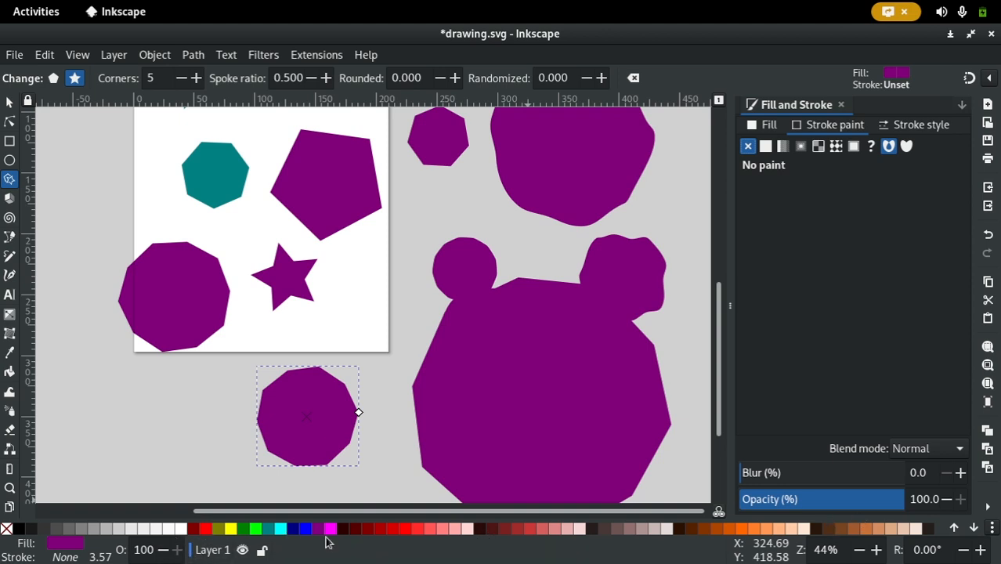
# Give the polygon below the page a teal stroke and teal fill, and change its stroke to orange (d45500).
pyautogui.keyDown('shift'); pyautogui.click(268, 529); pyautogui.keyUp('shift')
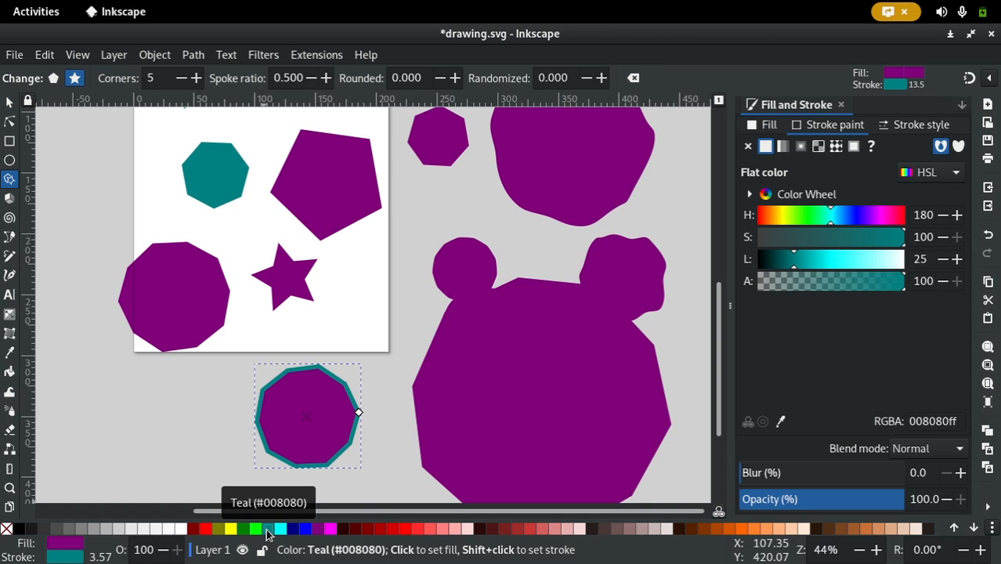
pyautogui.click(266, 530)
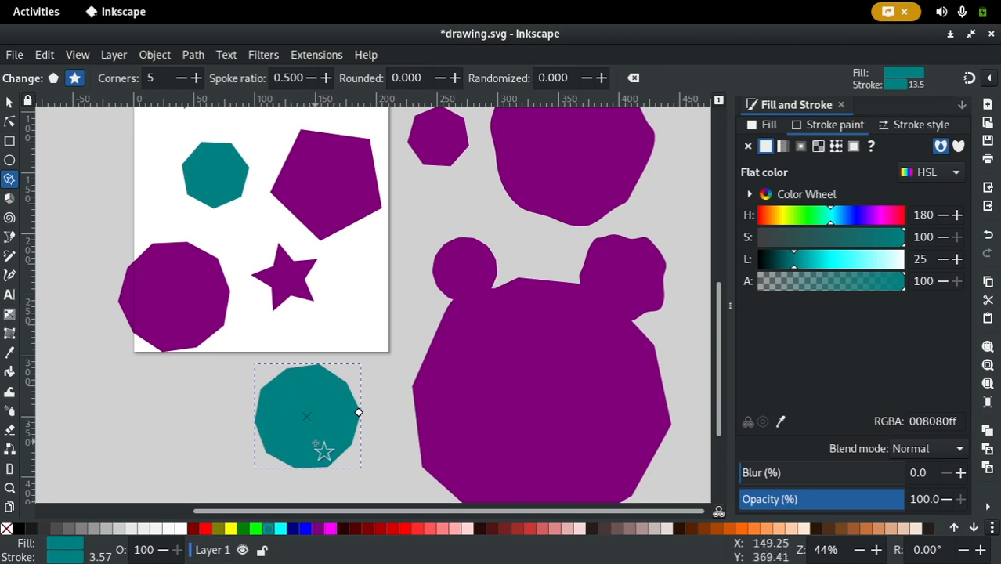
pyautogui.keyDown('shift'); pyautogui.click(733, 529); pyautogui.keyUp('shift')
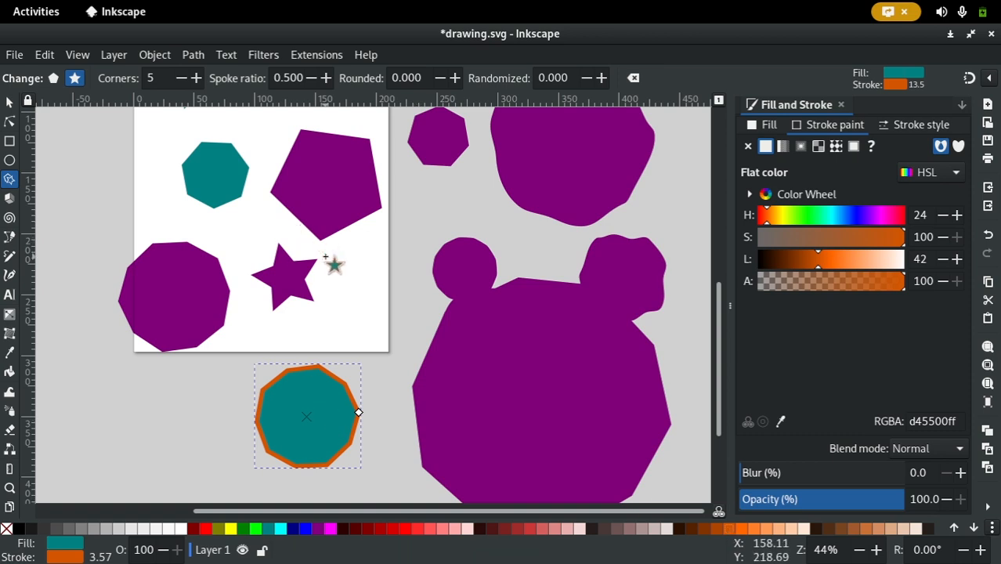
pyautogui.moveTo(354, 269); pyautogui.dragTo(422, 319)
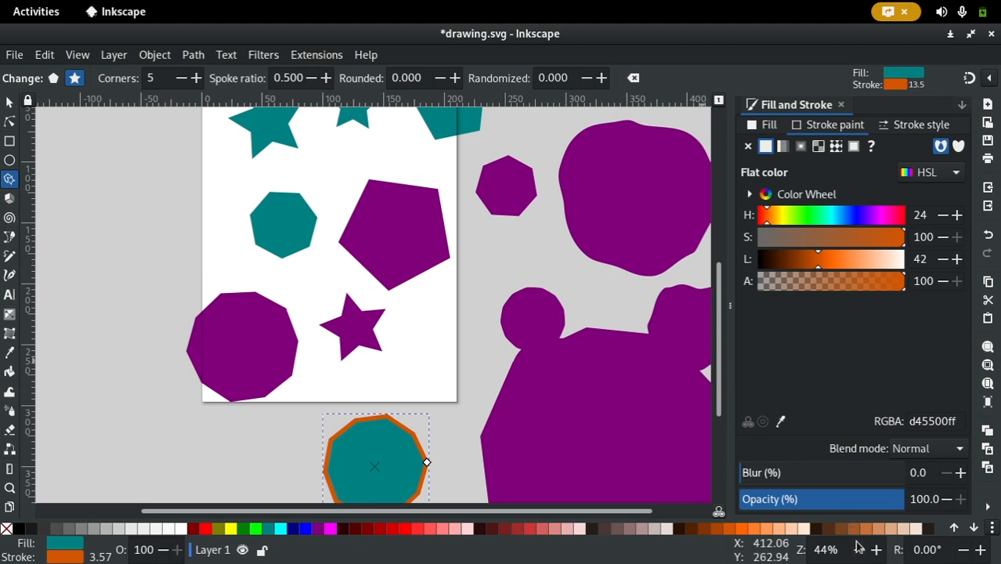
pyautogui.scroll(-5, 859, 548)
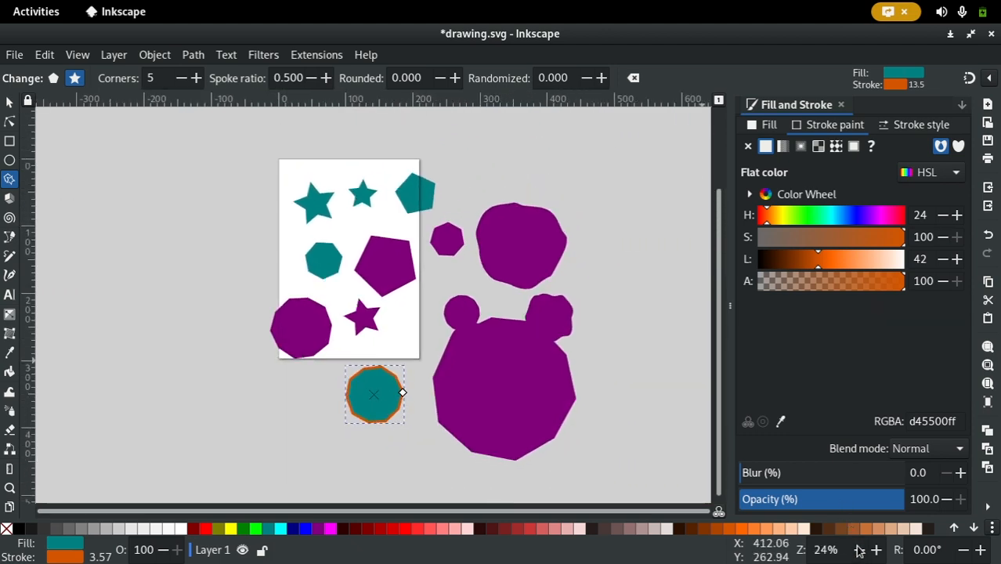